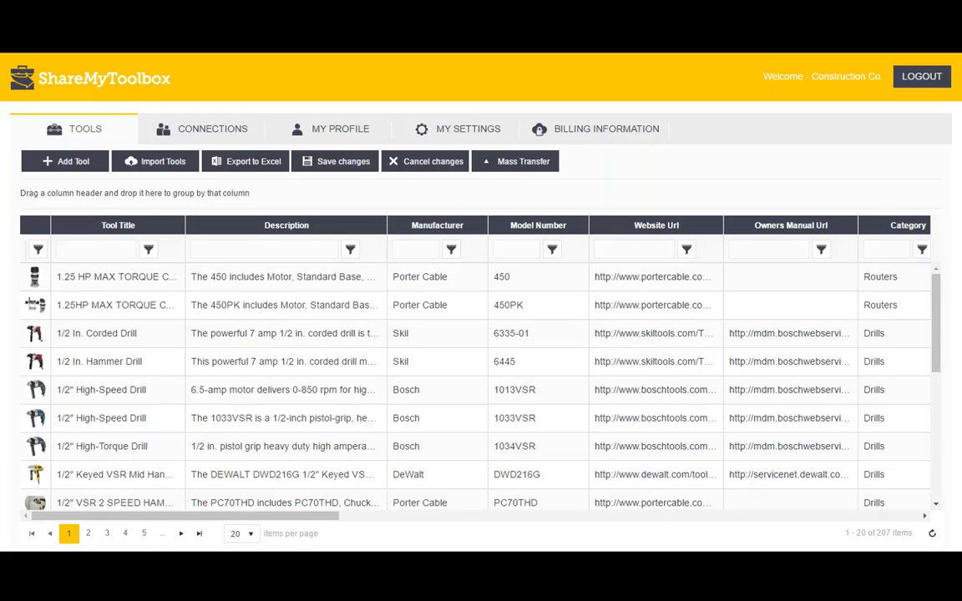
# Step: Download the tool import template to the Downloads folder as ToolsImportTemplate, replacing the existing file
pyautogui.click(173, 171)
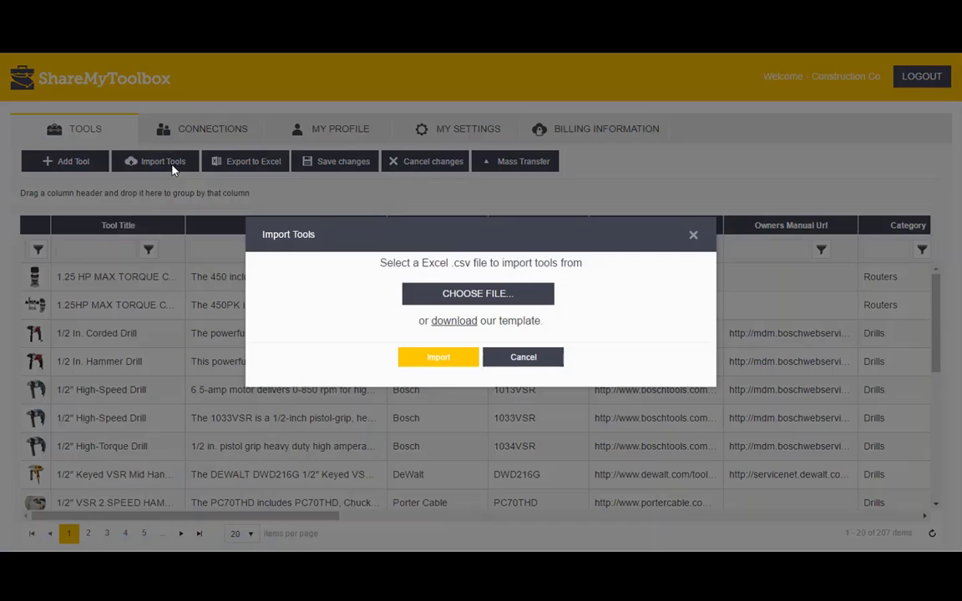
pyautogui.click(454, 321)
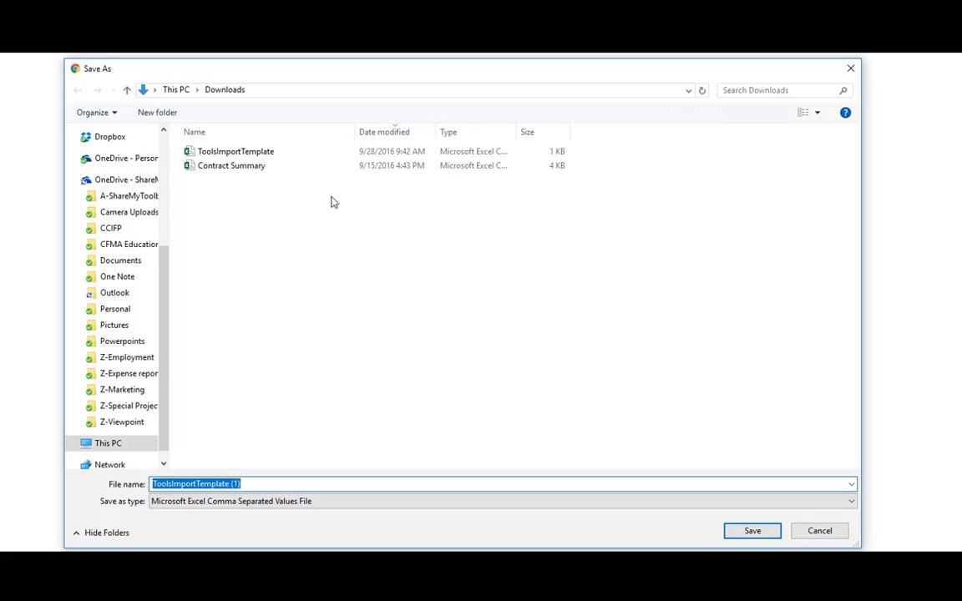
pyautogui.doubleClick(251, 154)
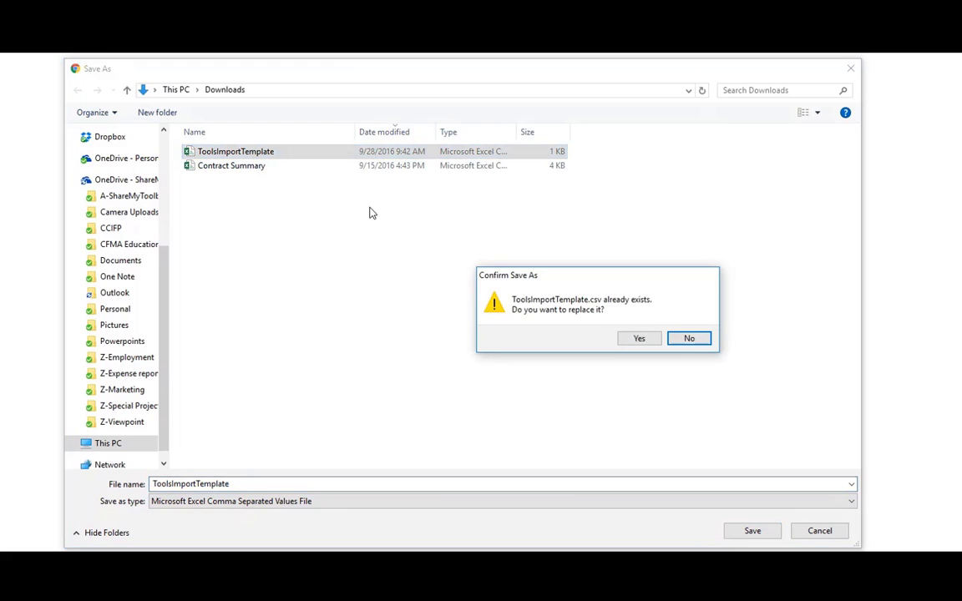
pyautogui.click(640, 338)
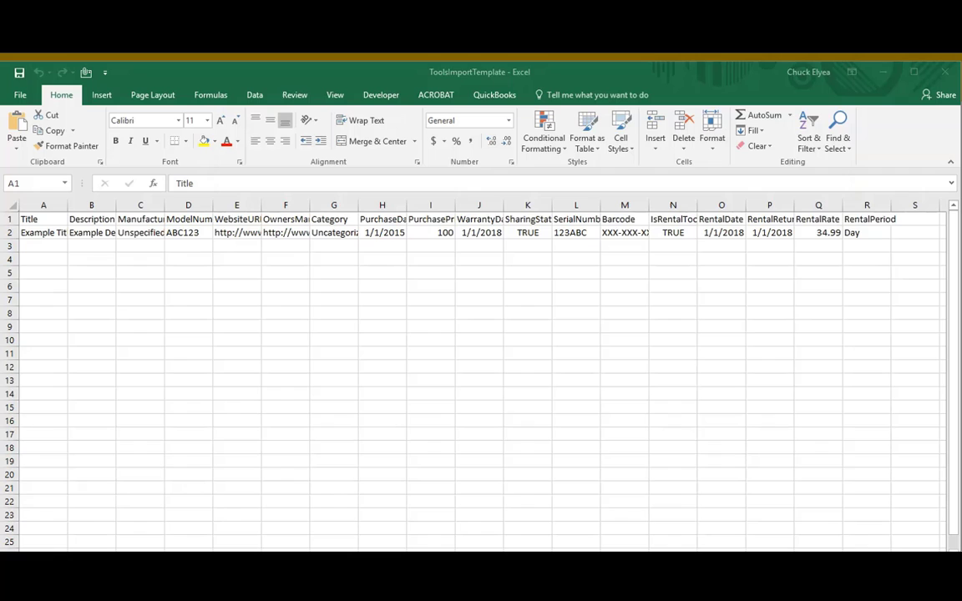
# Step: Auto-fit the width of all columns in the ToolsImportTemplate sheet to their contents
pyautogui.click(11, 206)
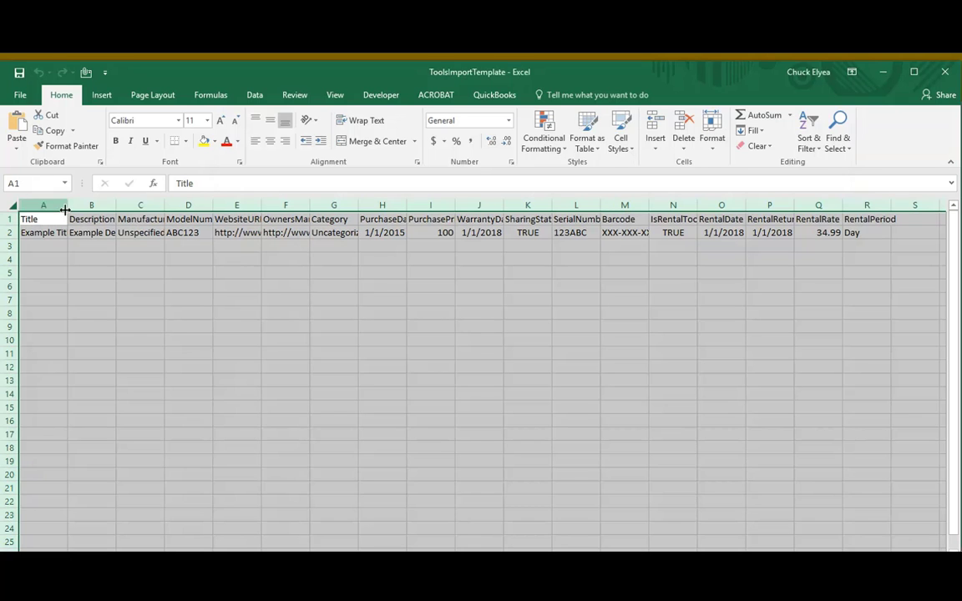
pyautogui.doubleClick(116, 206)
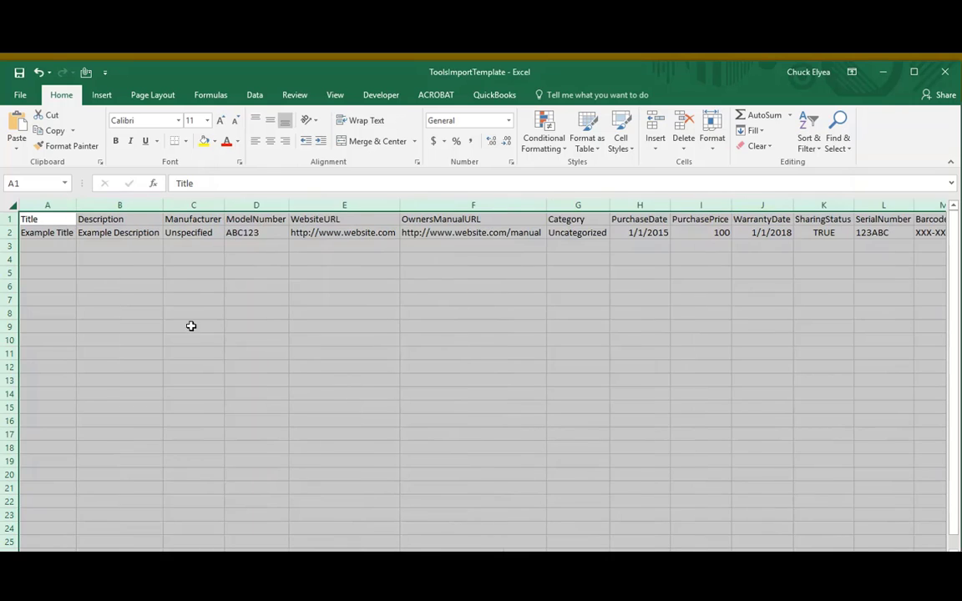
pyautogui.click(142, 288)
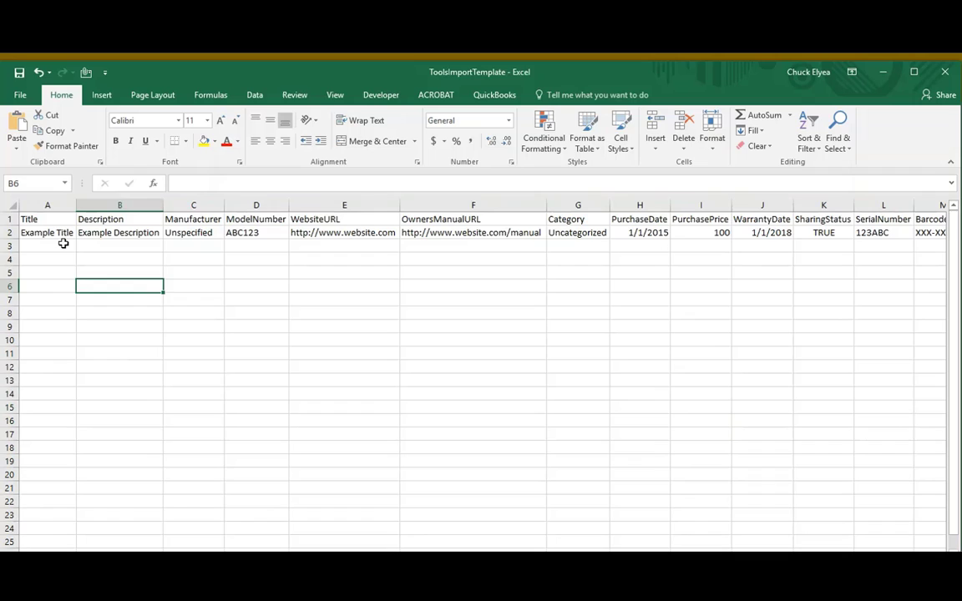
# Step: Enter Tool 1 and Tool 2 below the example title and fill the series down to Tool 12 in A14
pyautogui.click(60, 243)
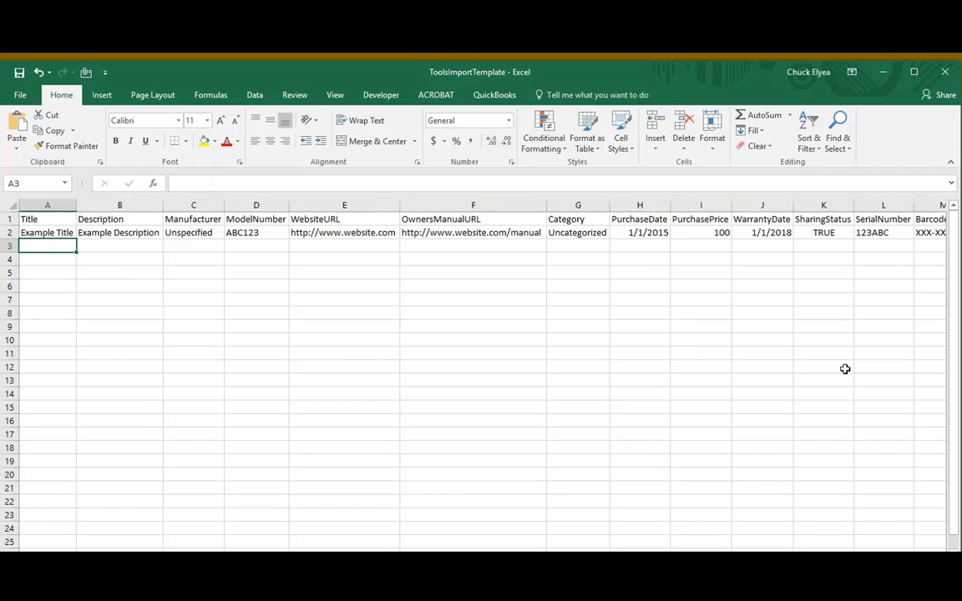
pyautogui.write('Tool 1')
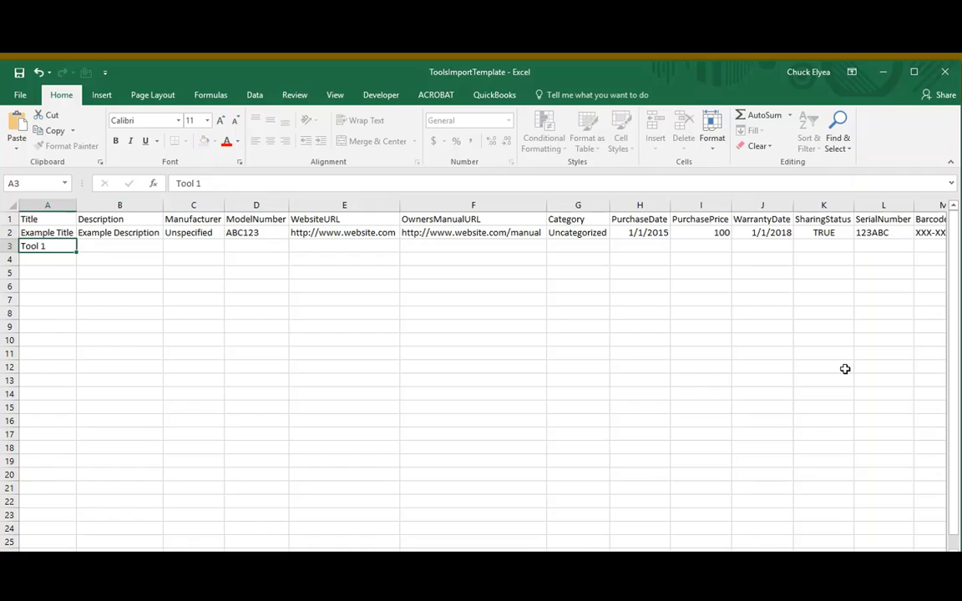
pyautogui.press('Return')
pyautogui.write('Tool')
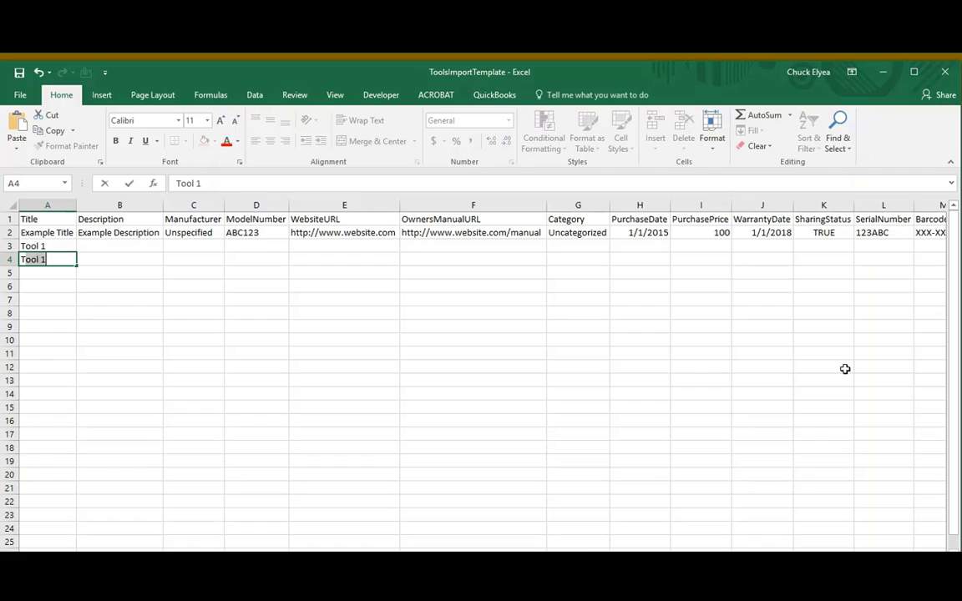
pyautogui.write(' 2')
pyautogui.press('Return')
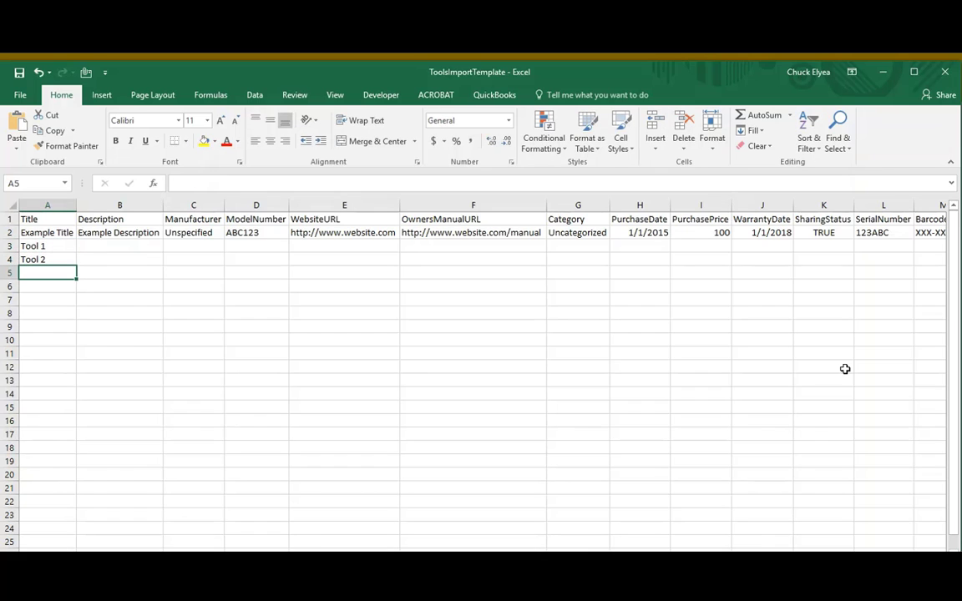
pyautogui.moveTo(67, 245); pyautogui.dragTo(66, 398)
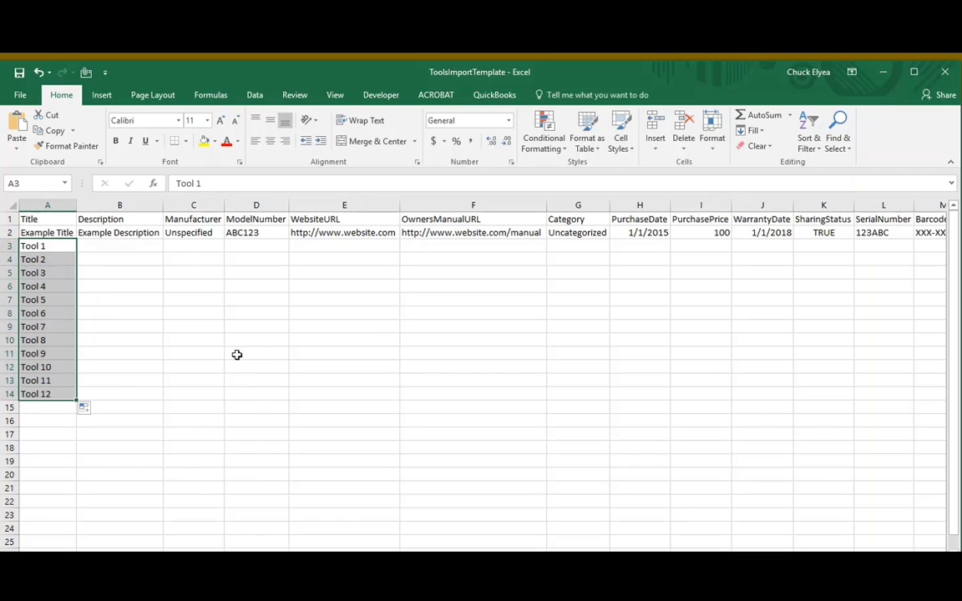
# Step: Enter "Example description" in B3 and fill it down the Description column to row 14
pyautogui.click(141, 246)
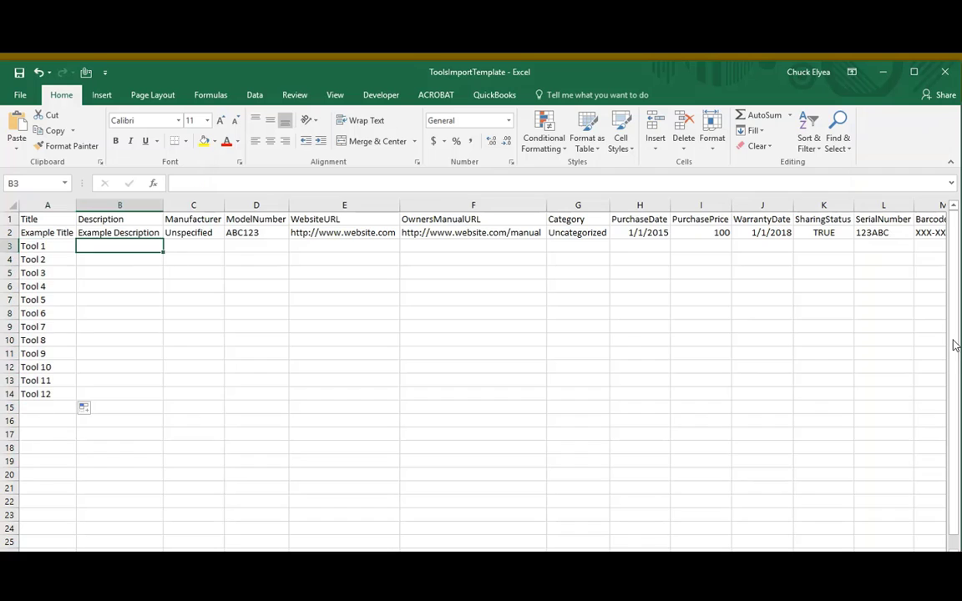
pyautogui.write('Example ')
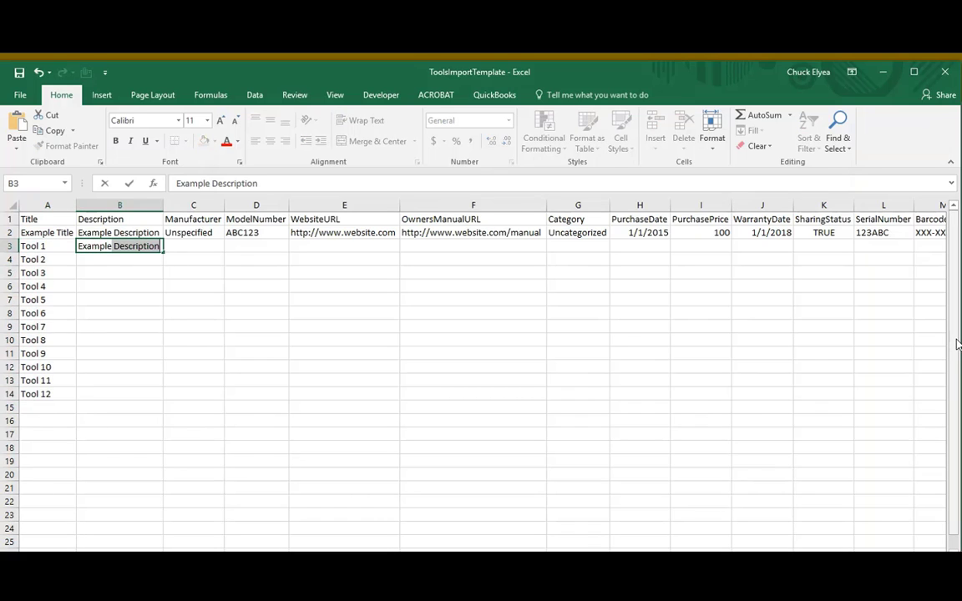
pyautogui.write('descripti')
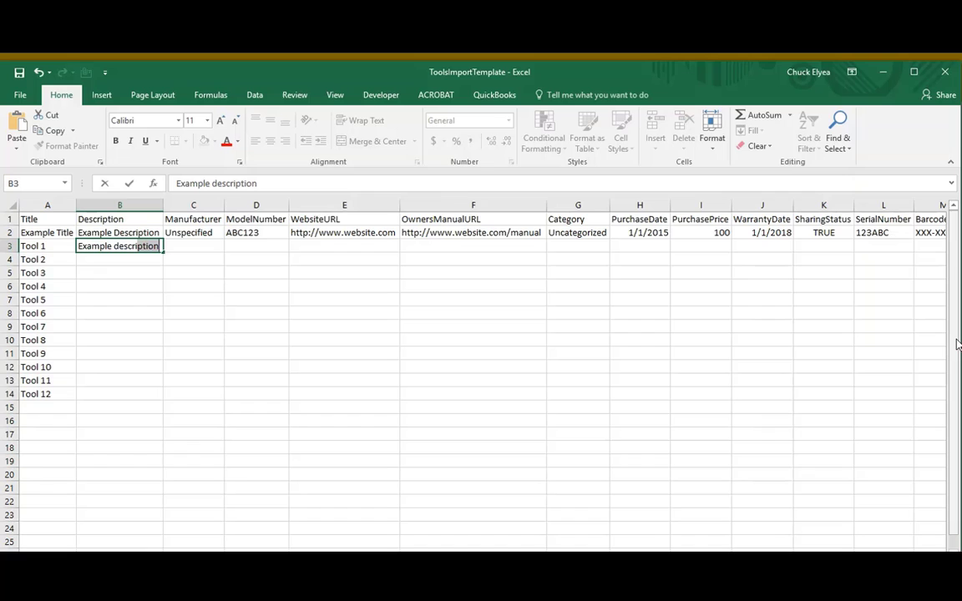
pyautogui.write('on')
pyautogui.press('Return')
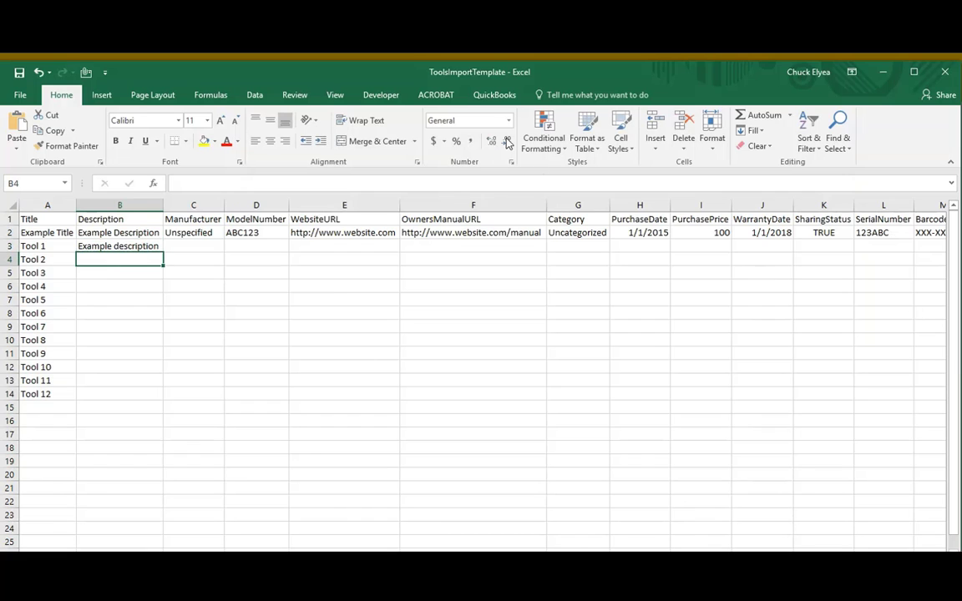
pyautogui.click(143, 246)
pyautogui.moveTo(162, 253); pyautogui.dragTo(156, 402)
# Step: Enter Bosch as the manufacturer in C3 and fill it down to row 14
pyautogui.click(213, 246)
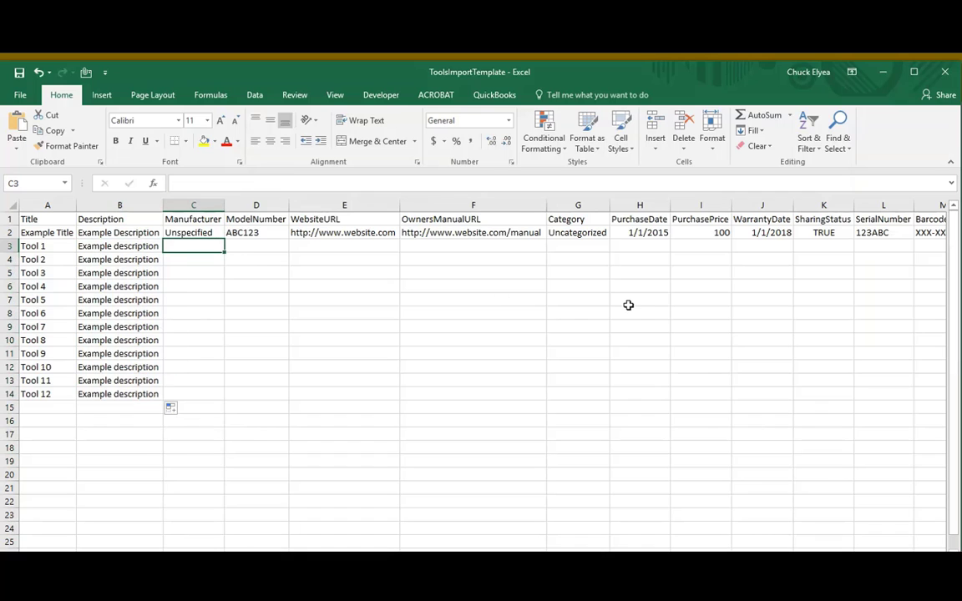
pyautogui.write('Bosch')
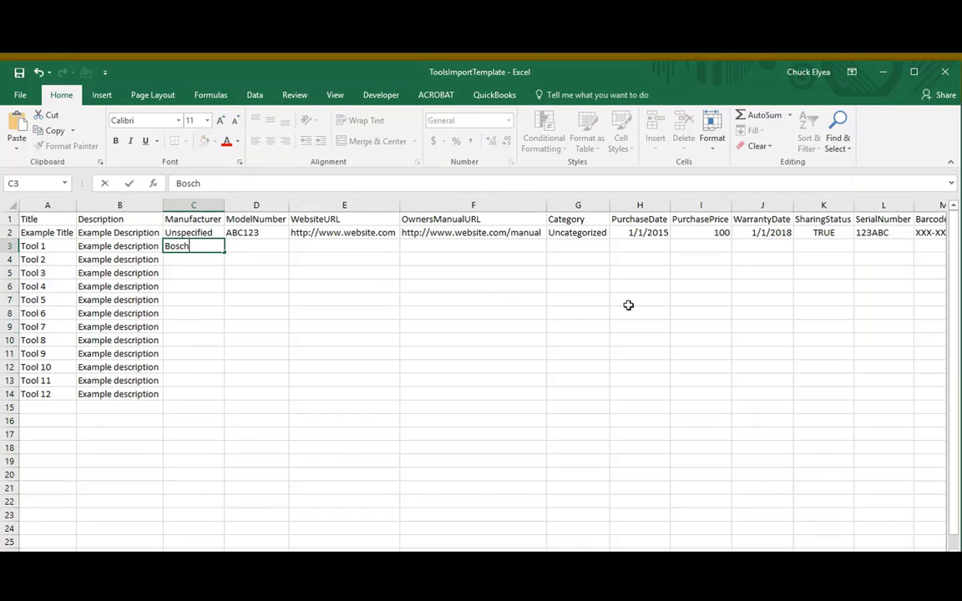
pyautogui.press('Return')
pyautogui.click(215, 247)
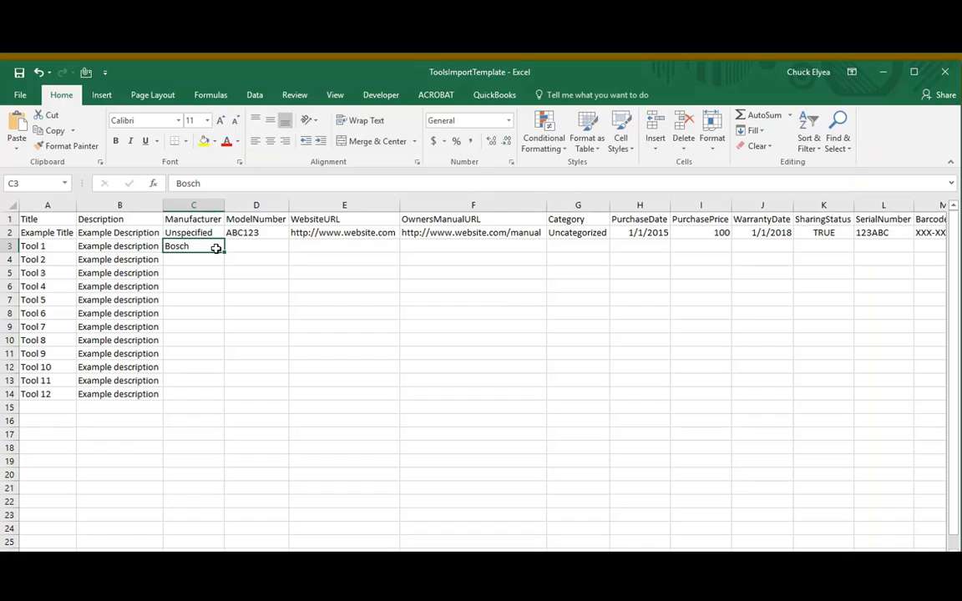
pyautogui.moveTo(222, 254); pyautogui.dragTo(230, 406)
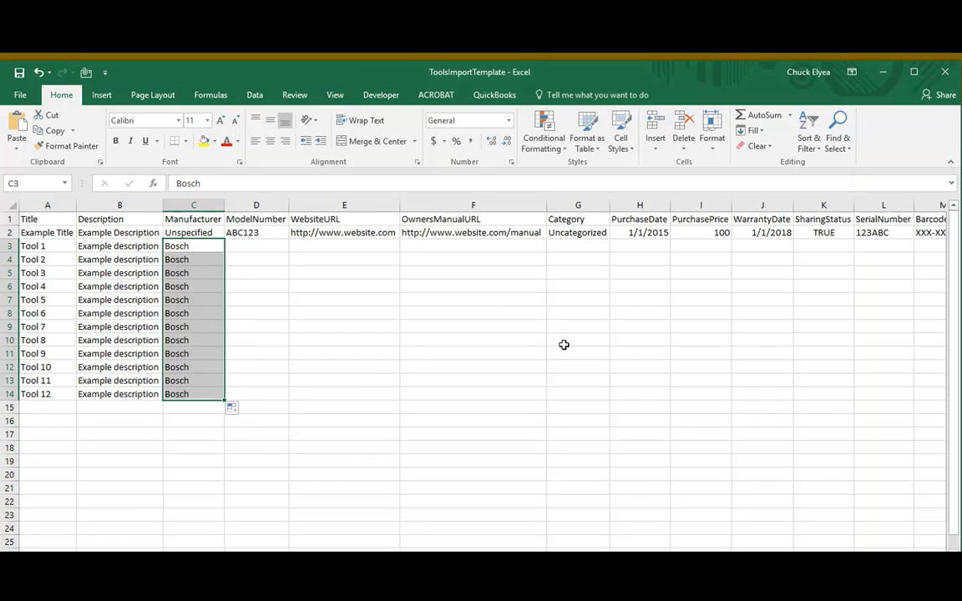
pyautogui.click(531, 339)
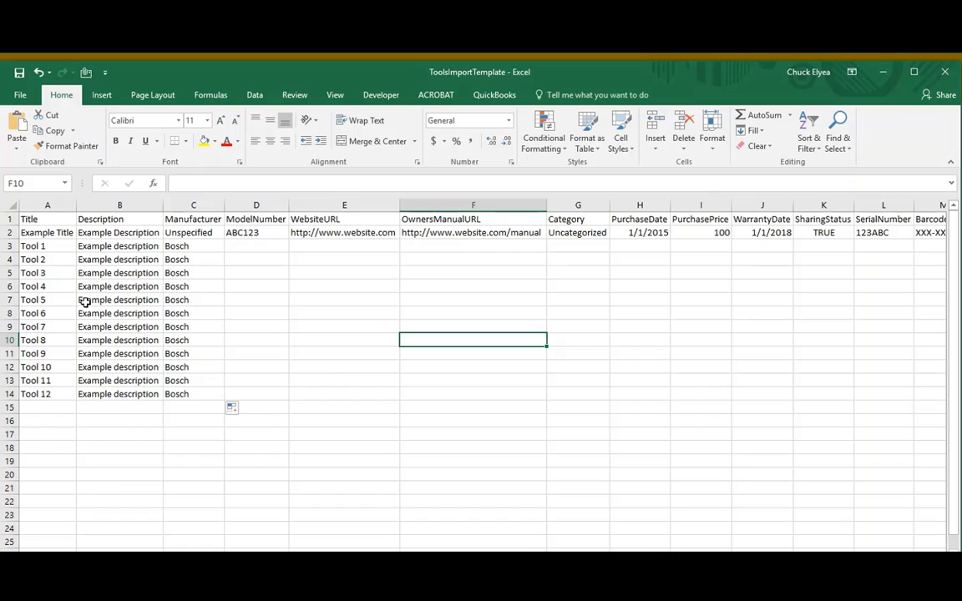
pyautogui.click(57, 246)
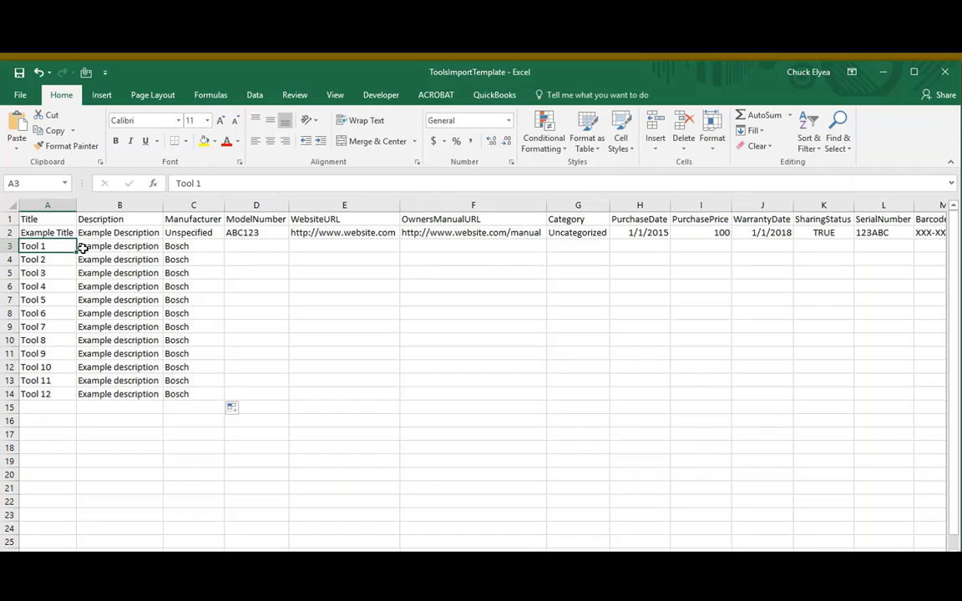
pyautogui.click(7, 233)
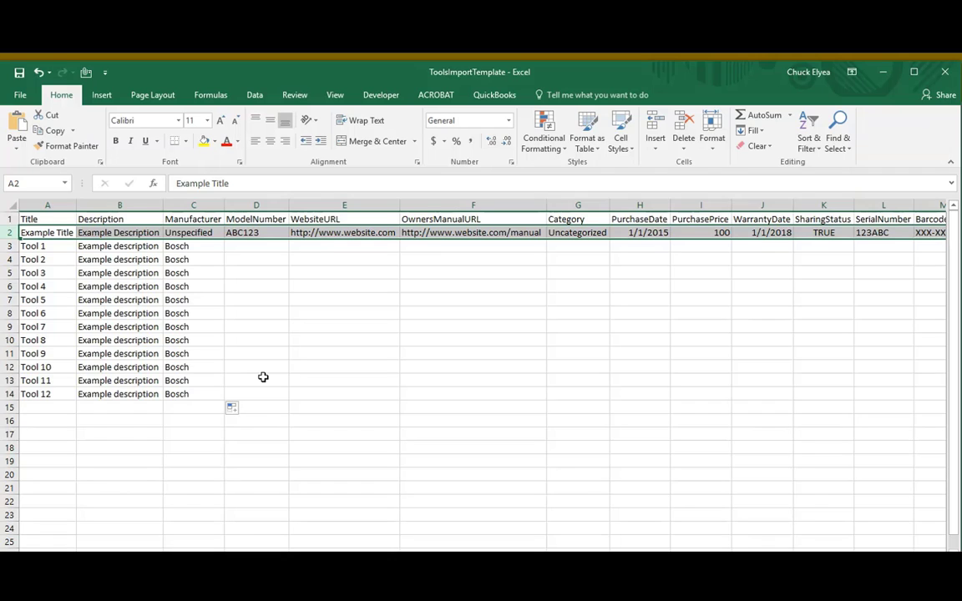
pyautogui.click(708, 271)
pyautogui.write('hgsdfhgsfd')
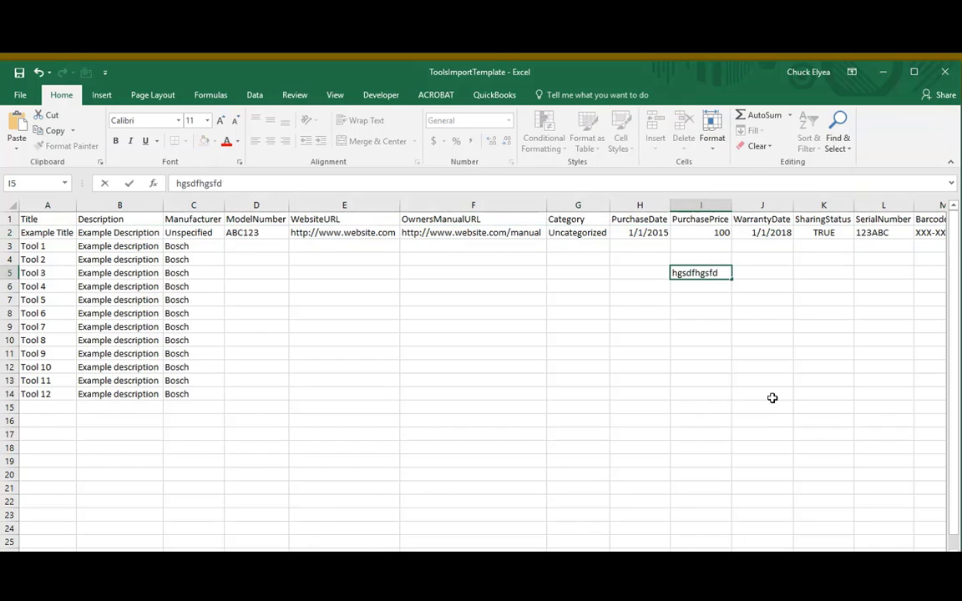
pyautogui.press('Return')
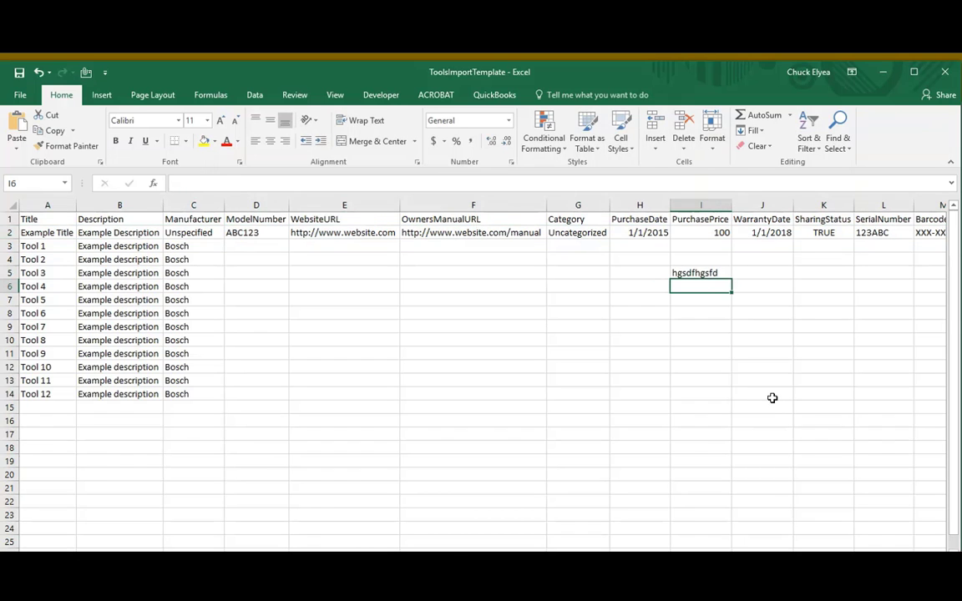
pyautogui.click(697, 272)
pyautogui.press('Delete')
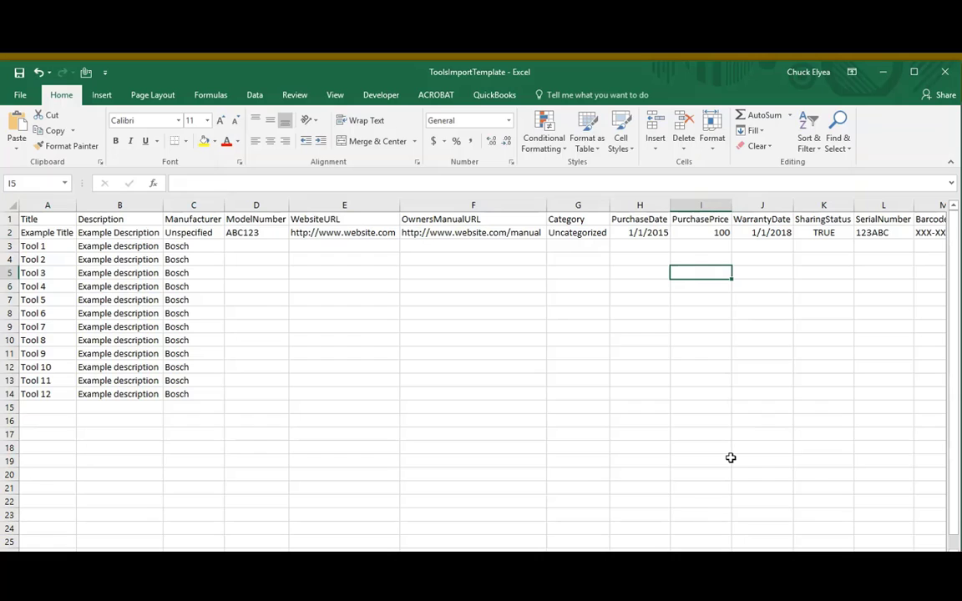
pyautogui.click(368, 339)
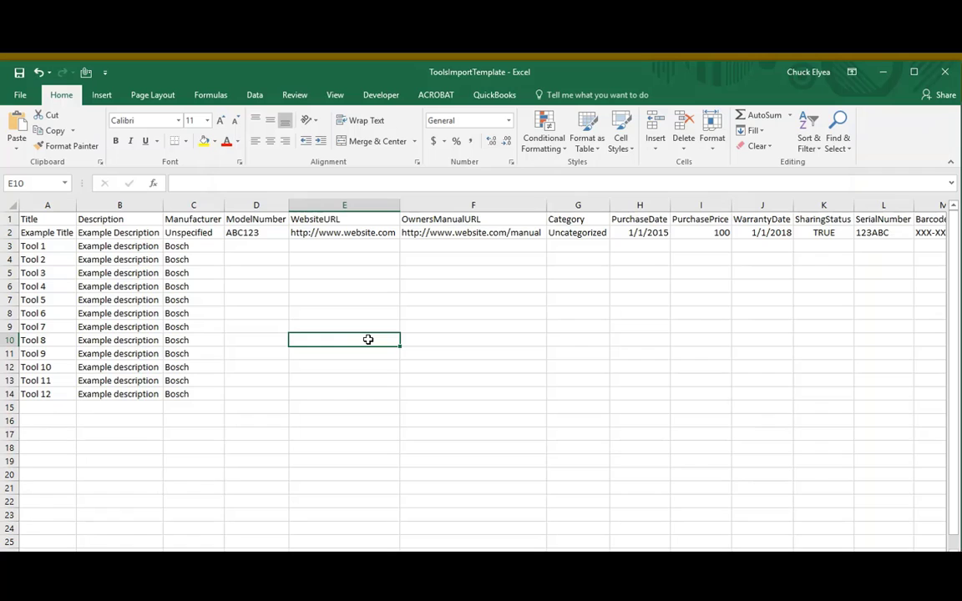
# Step: Delete the example data row directly beneath the column headers
pyautogui.click(10, 233)
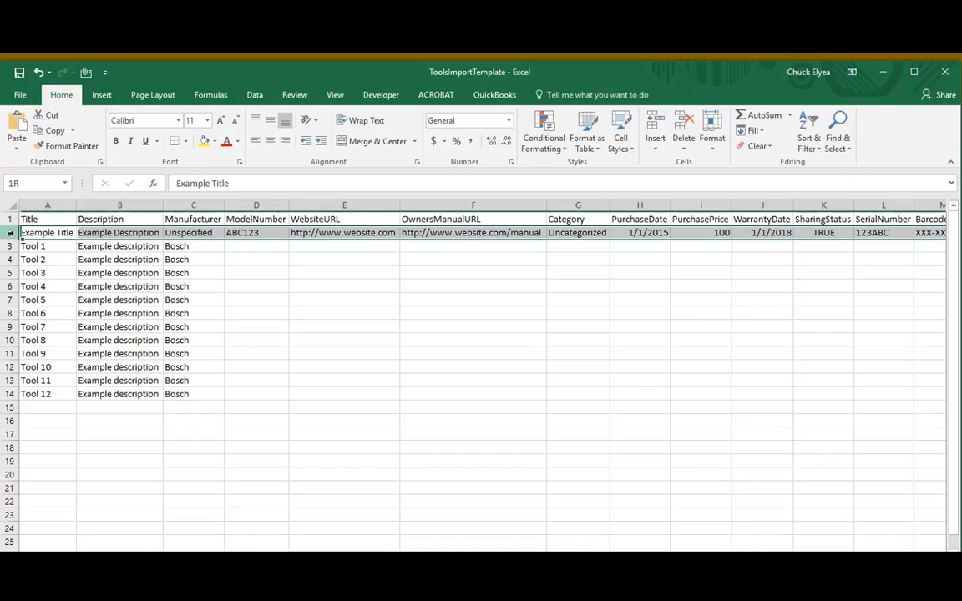
pyautogui.rightClick(8, 233)
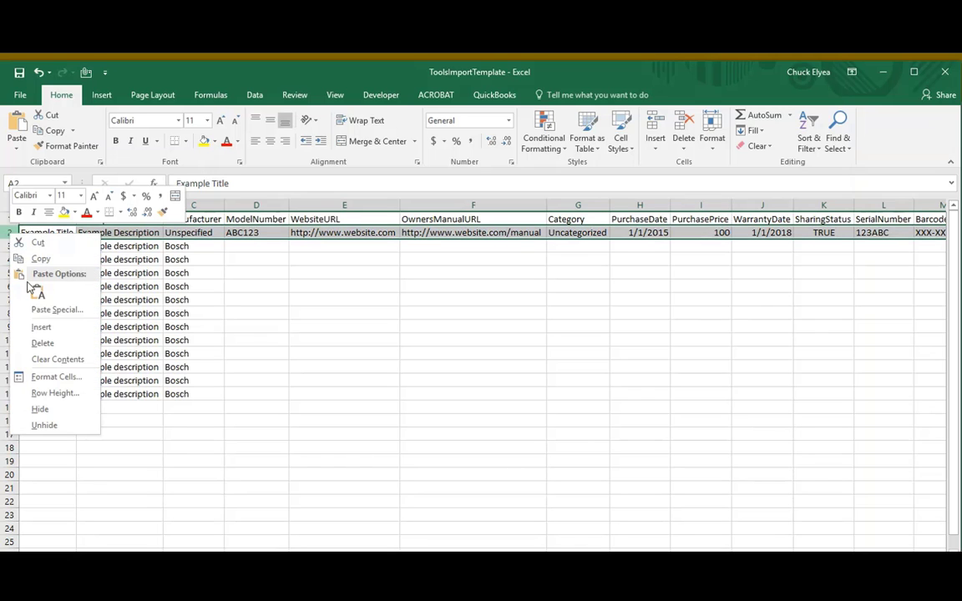
pyautogui.click(42, 313)
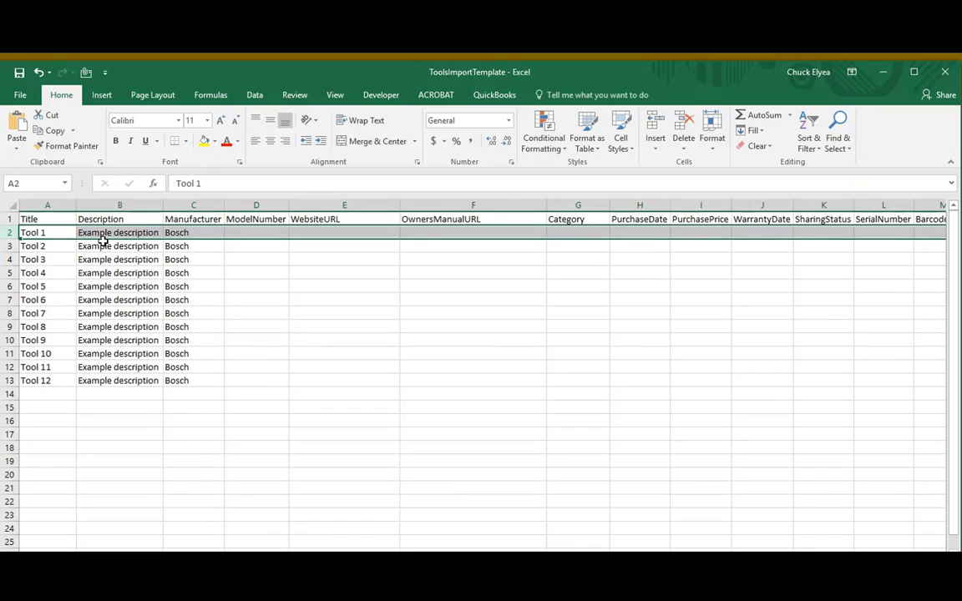
pyautogui.click(37, 218)
pyautogui.click(15, 218)
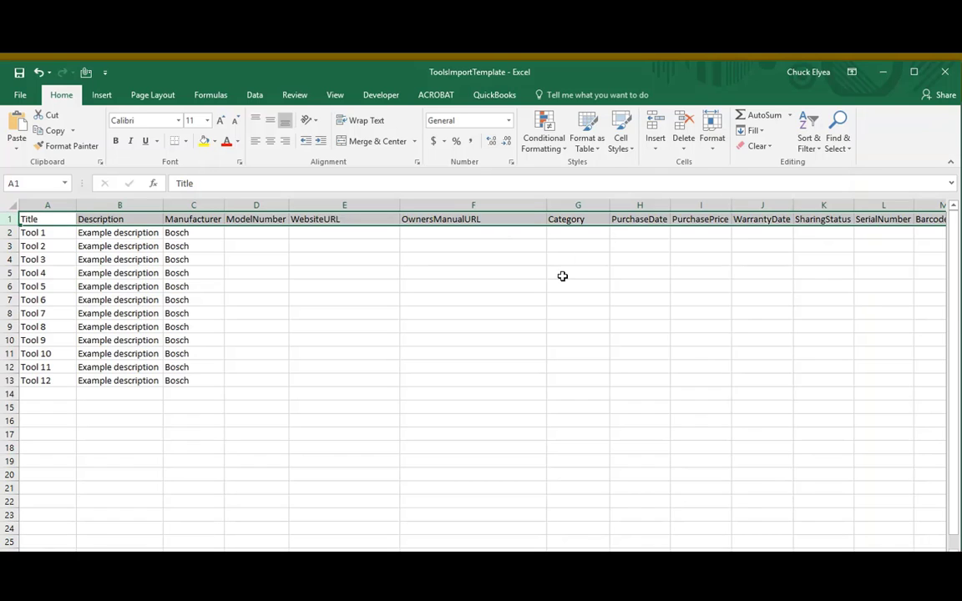
pyautogui.click(510, 269)
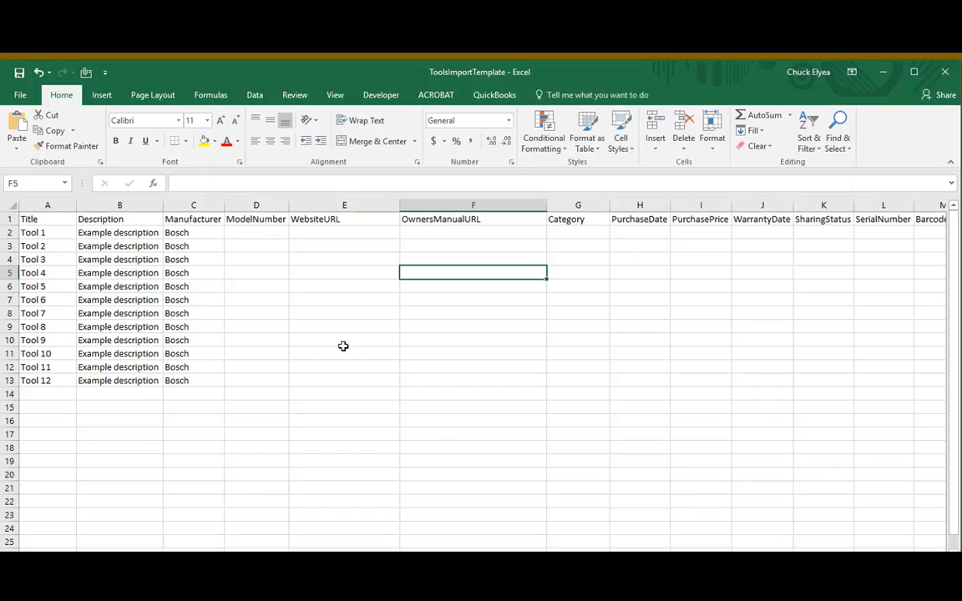
# Step: Save the workbook over ToolsImportTemplate in Downloads as CSV (Comma delimited) and close Excel
pyautogui.click(20, 74)
pyautogui.click(944, 73)
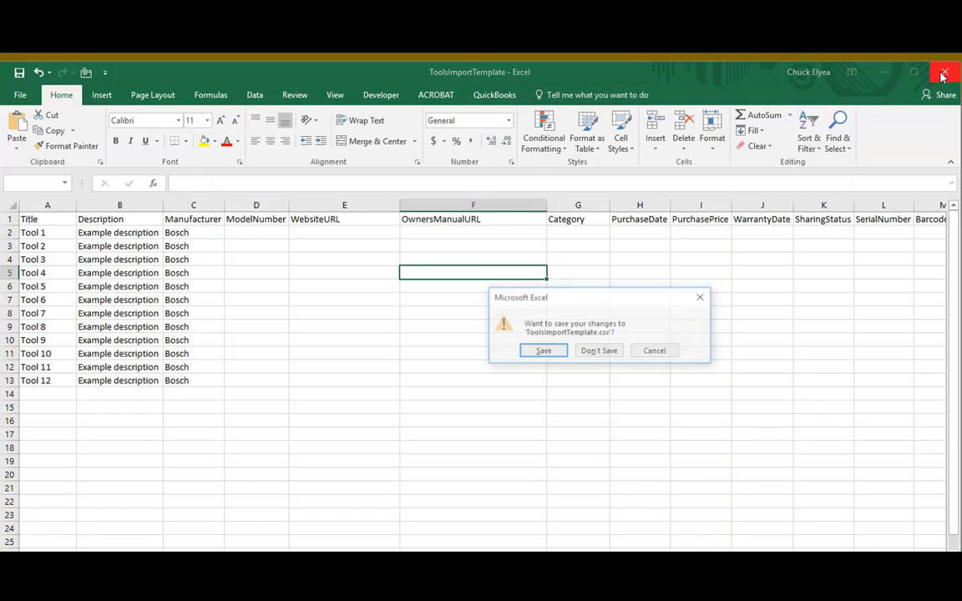
pyautogui.click(541, 350)
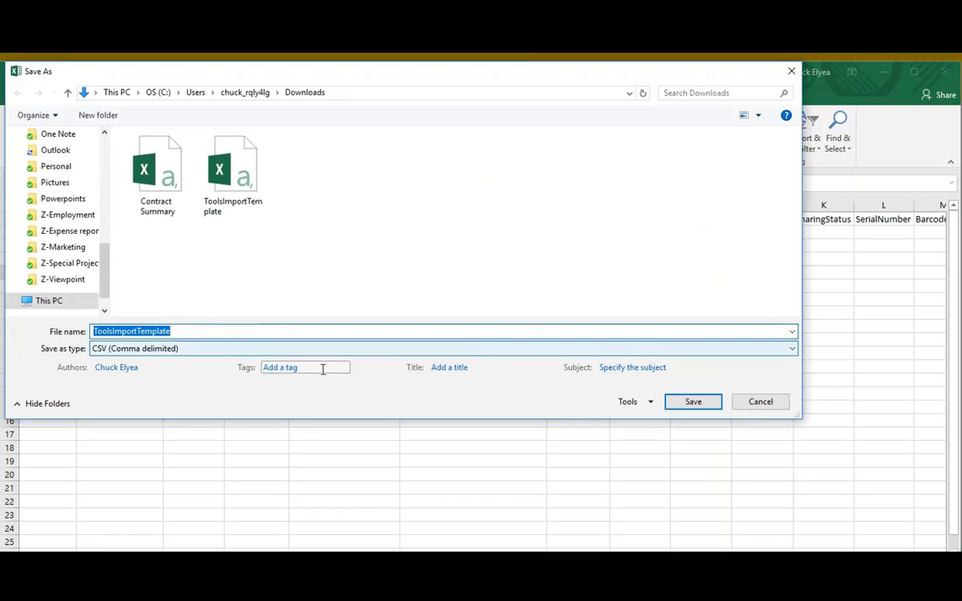
pyautogui.click(695, 402)
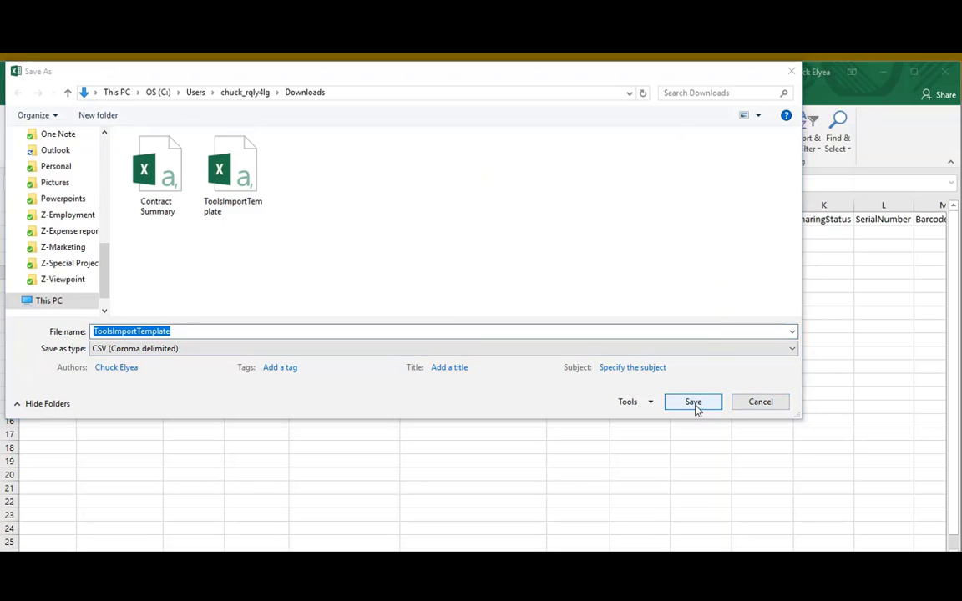
pyautogui.click(632, 336)
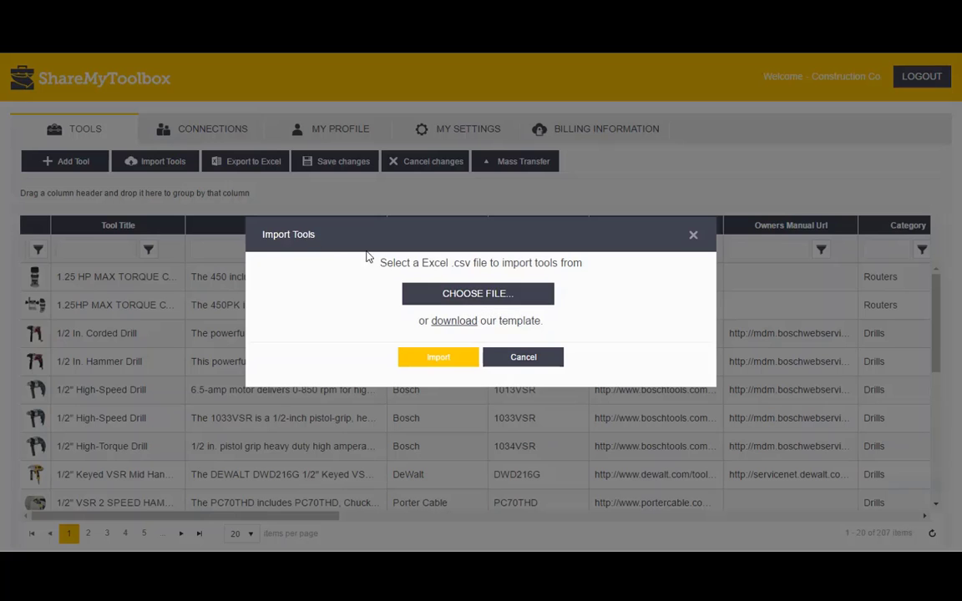
# Step: Import the tools from ToolsImportTemplate.csv in Downloads into ShareMyToolbox and close the import dialog
pyautogui.click(480, 299)
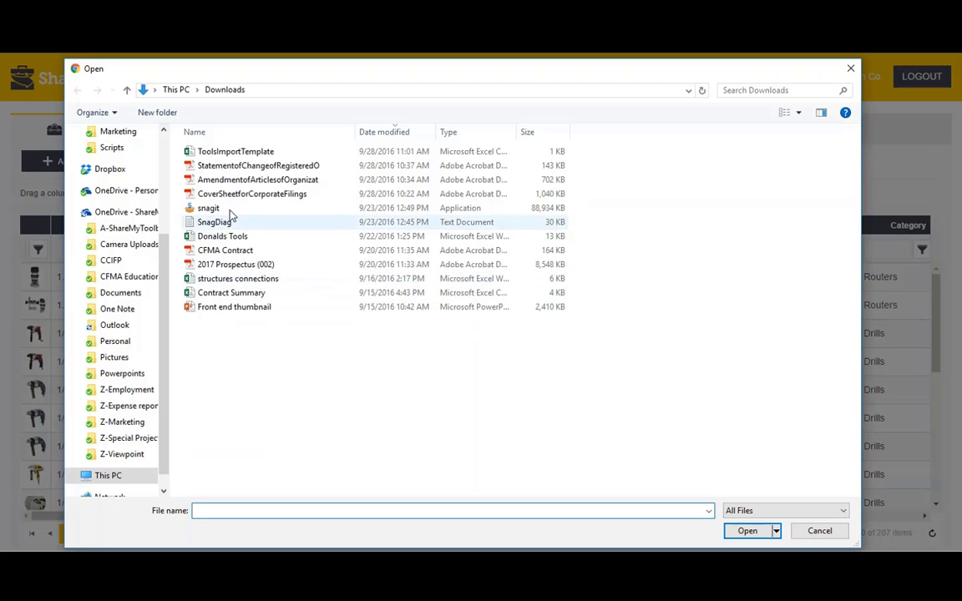
pyautogui.doubleClick(242, 152)
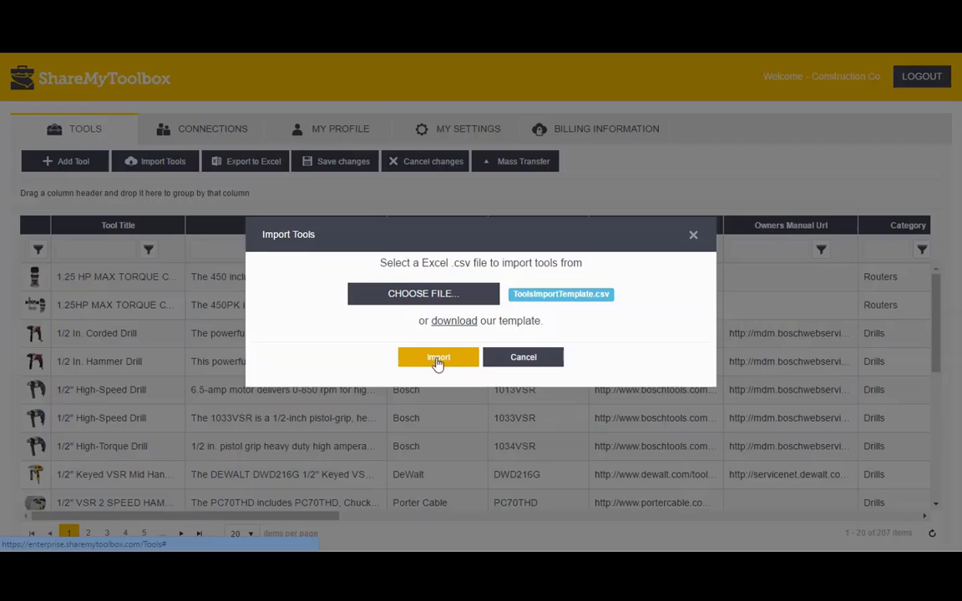
pyautogui.click(437, 360)
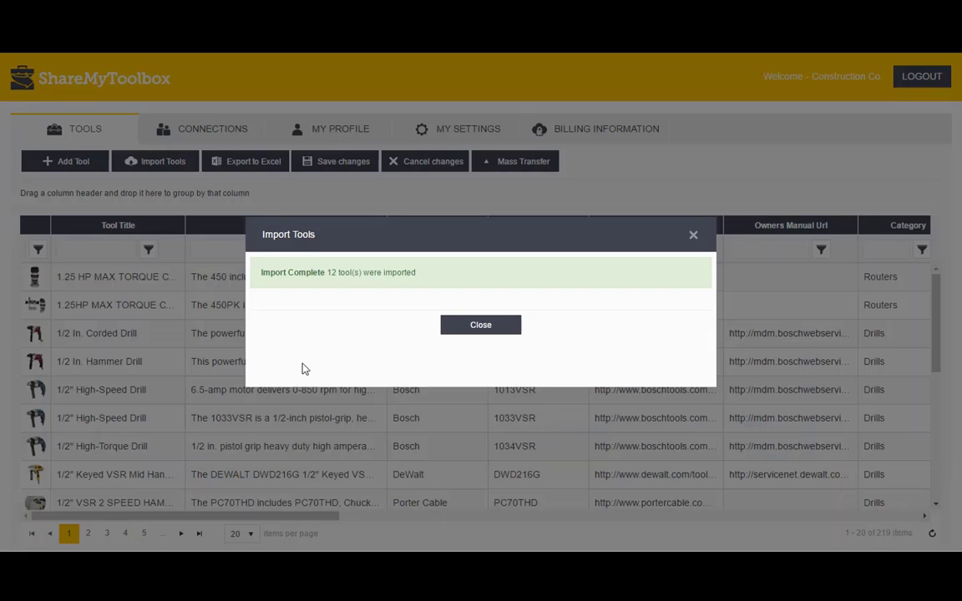
pyautogui.click(482, 327)
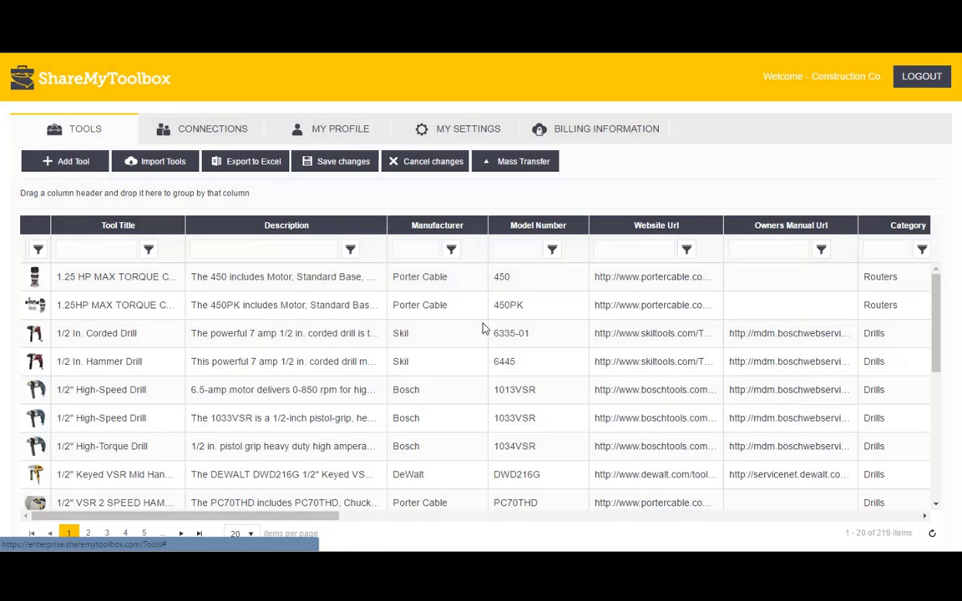
# Step: Filter the tools list to show only tool titles containing "tool"
pyautogui.click(96, 249)
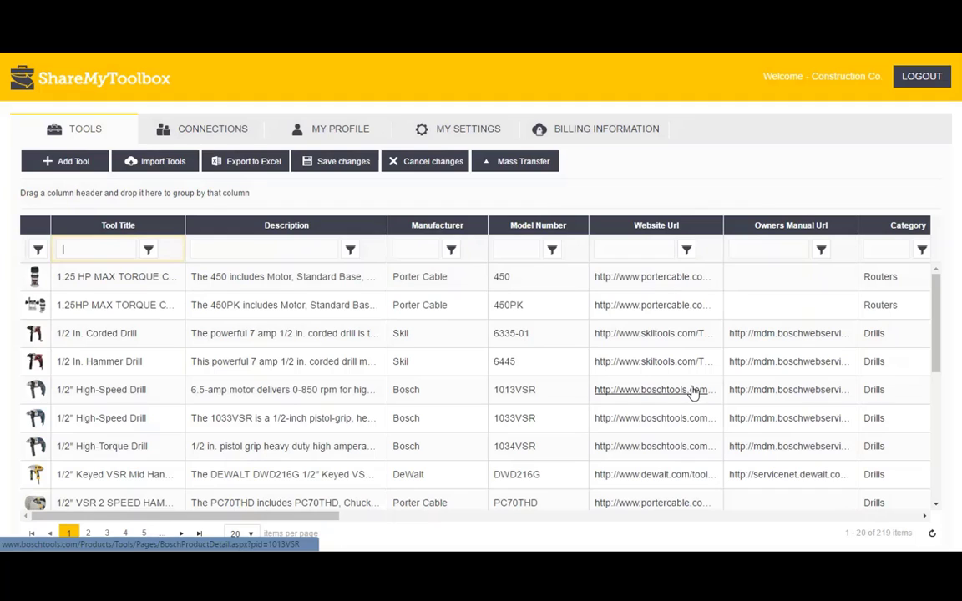
pyautogui.write('tool')
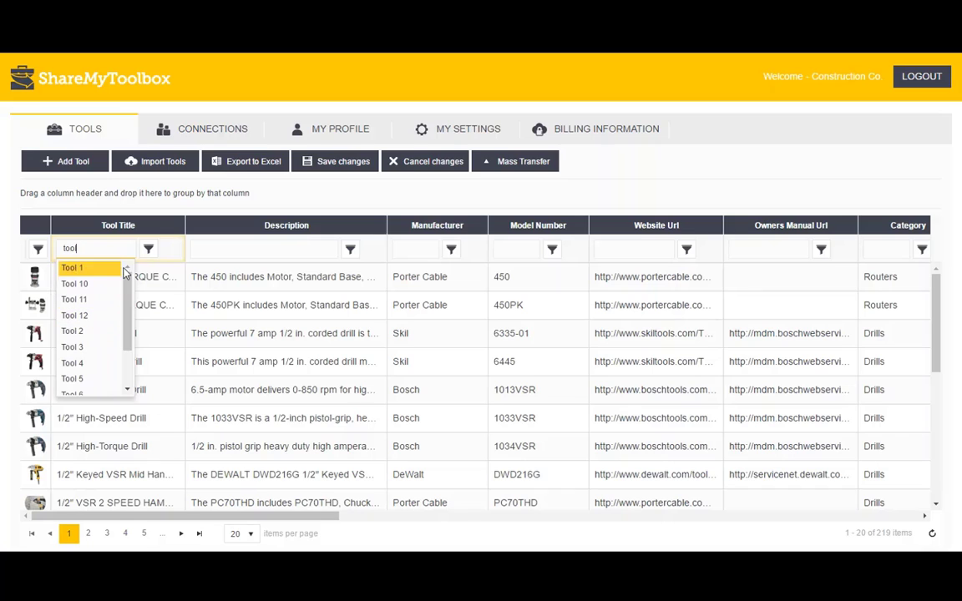
pyautogui.click(148, 253)
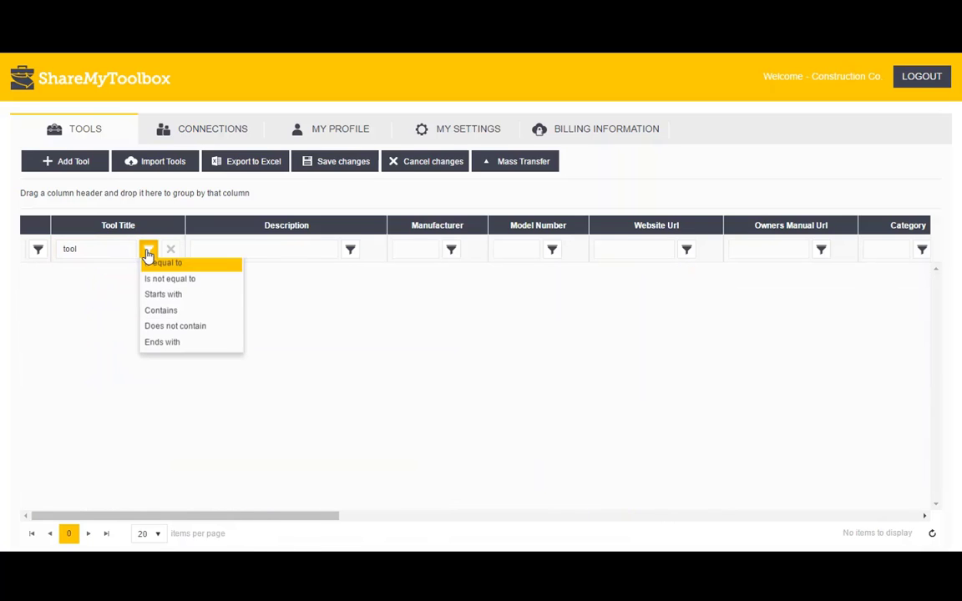
pyautogui.click(176, 316)
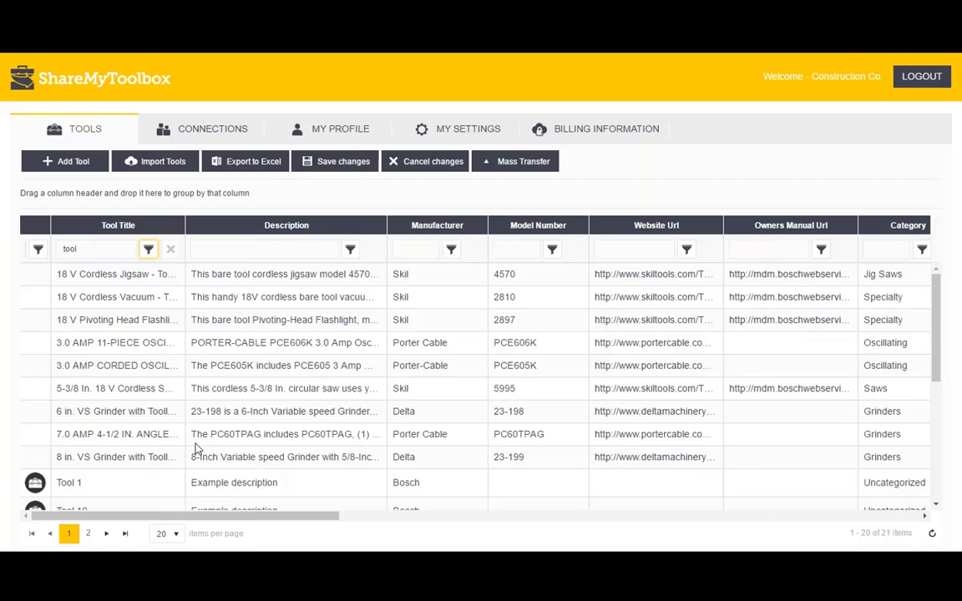
# Step: Review the imported Tool entries in the filtered list, including the columns beyond Category
pyautogui.scroll(-5, 94, 446)
pyautogui.scroll(3, 93, 447)
pyautogui.scroll(-3, 93, 451)
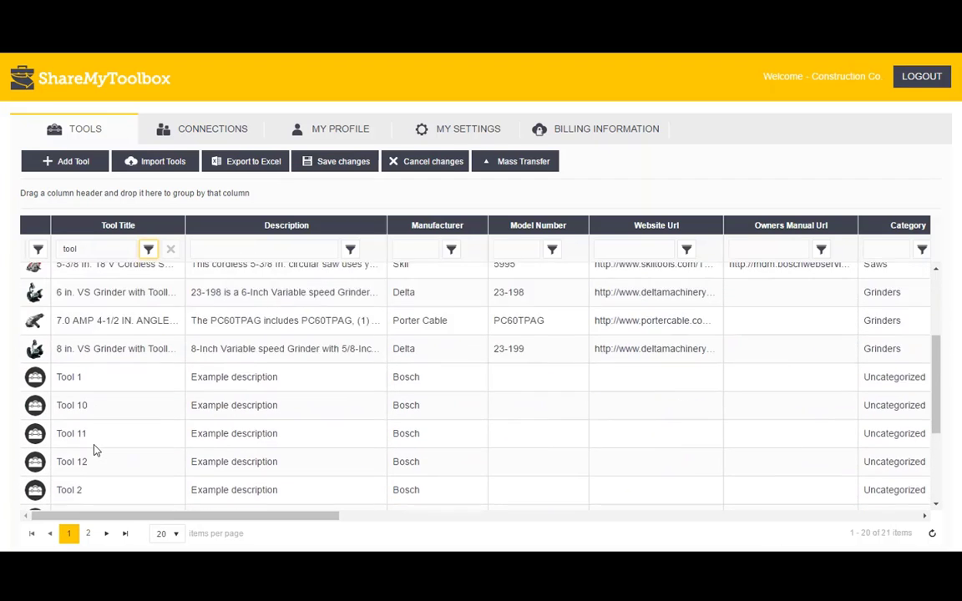
pyautogui.scroll(1, 159, 368)
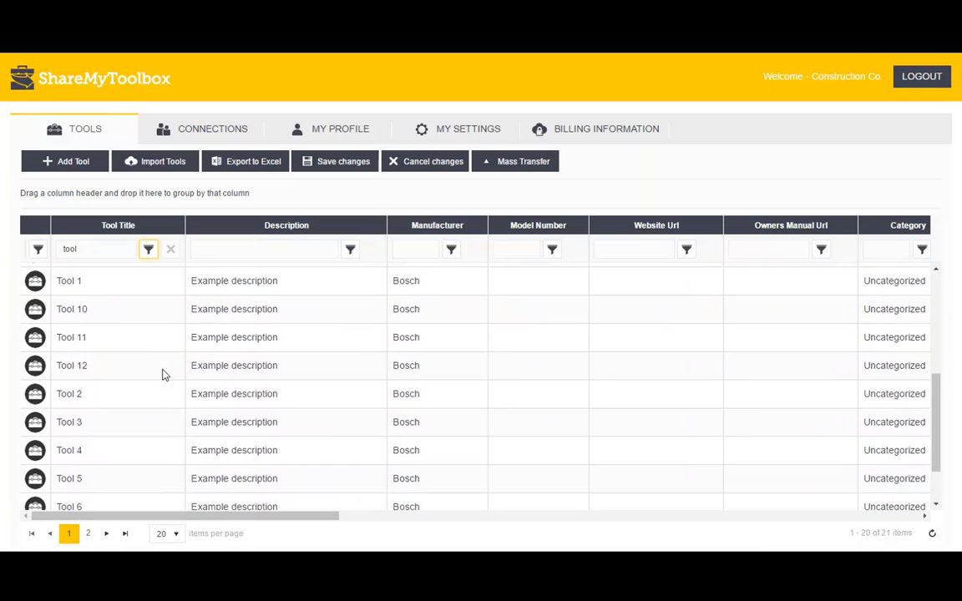
pyautogui.click(900, 517)
pyautogui.moveTo(457, 519); pyautogui.dragTo(177, 513)
pyautogui.scroll(2, 357, 434)
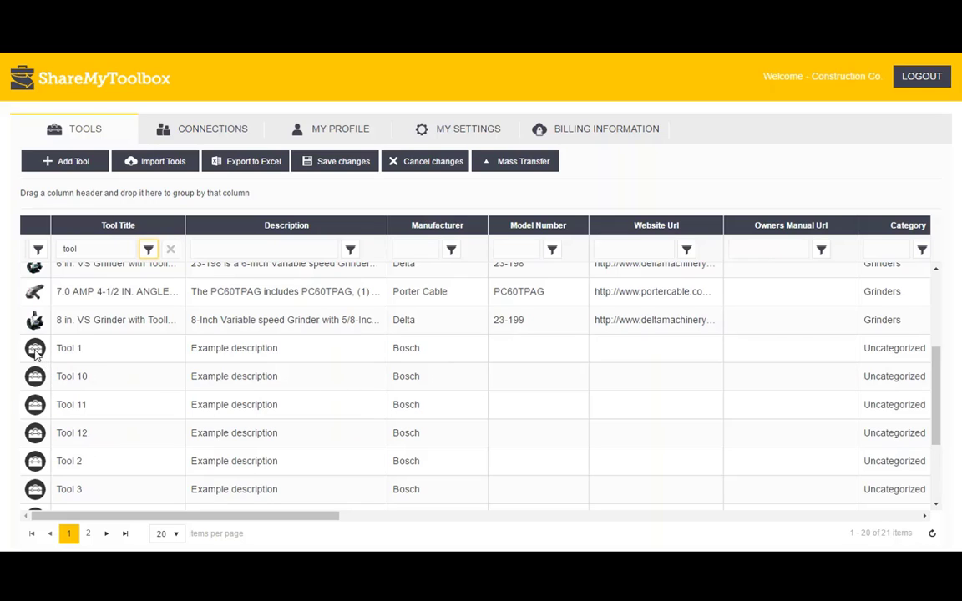
# Step: Upload the image Bosch 1013VSR.jpg from the A-ShareMyToolbox Demo Data folder to Tool 1 and close the image manager
pyautogui.click(36, 350)
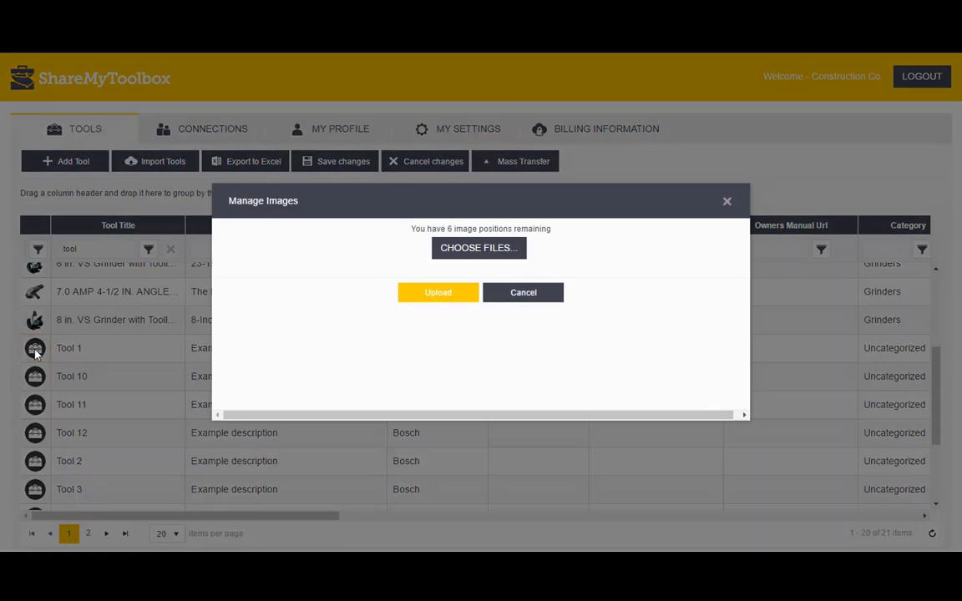
pyautogui.click(469, 249)
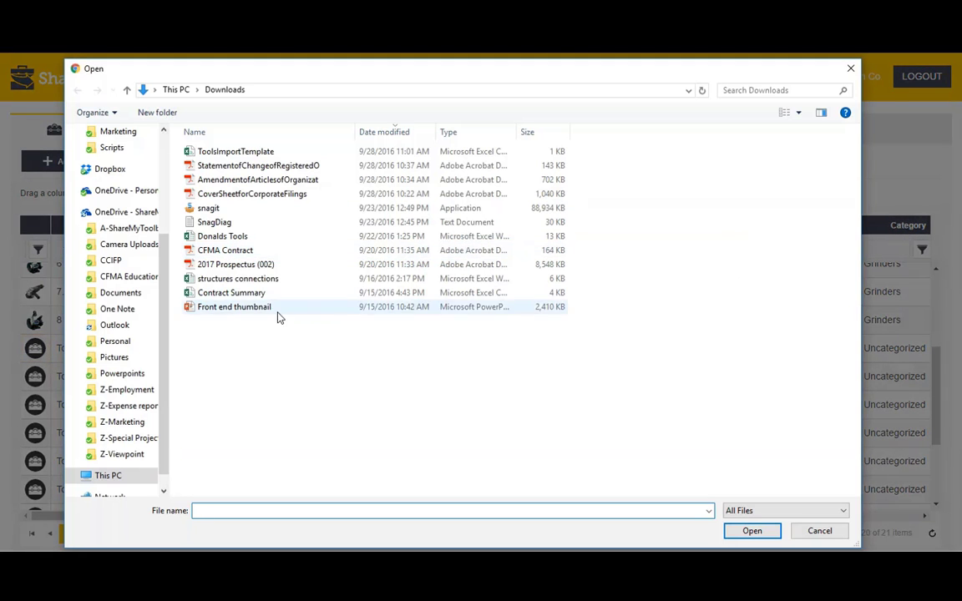
pyautogui.click(134, 229)
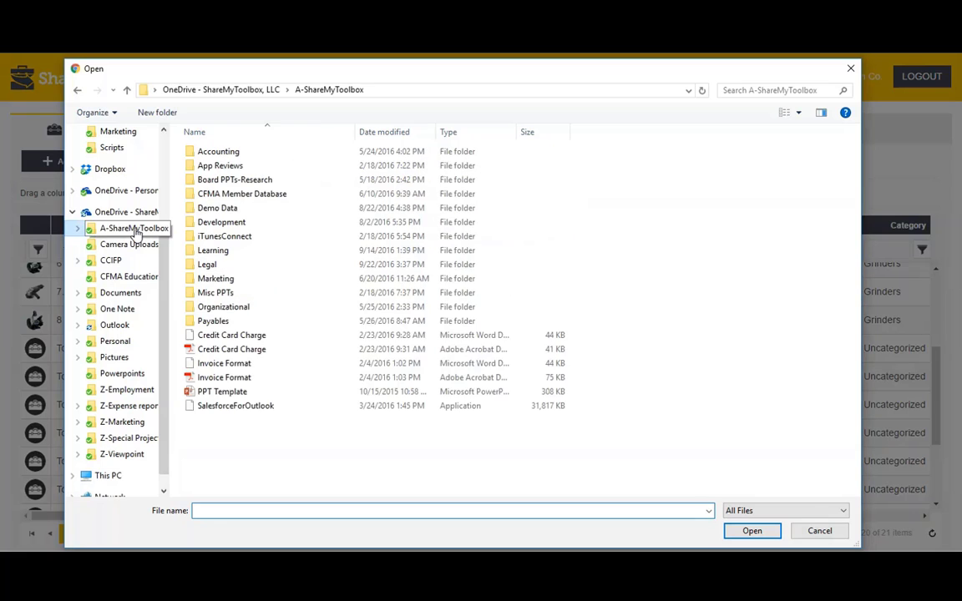
pyautogui.doubleClick(220, 208)
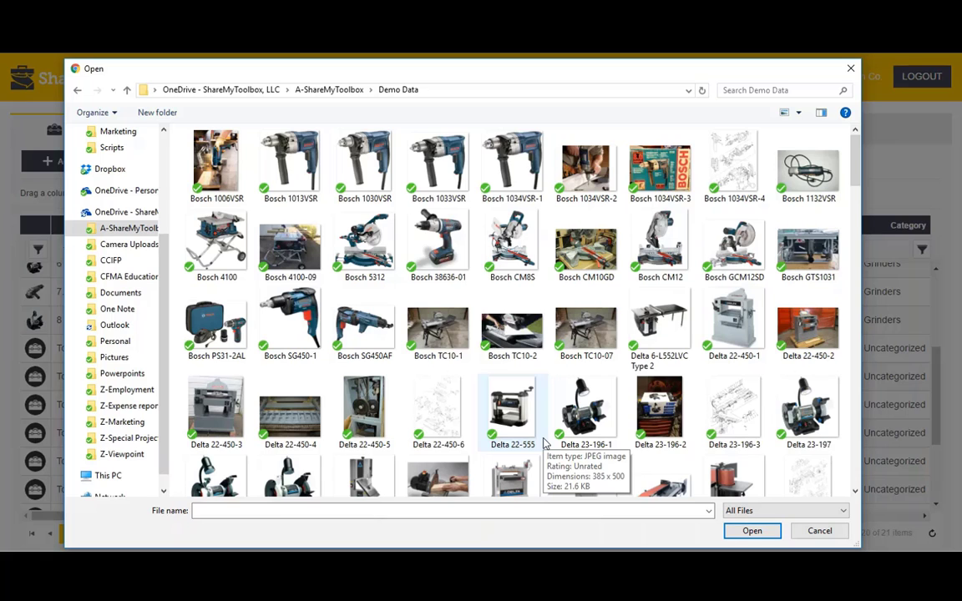
pyautogui.doubleClick(257, 150)
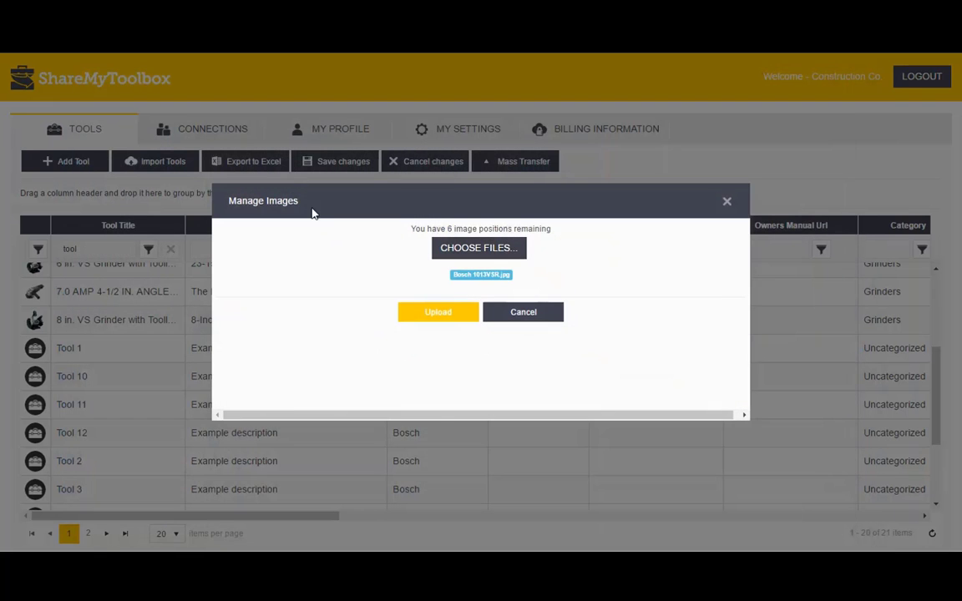
pyautogui.click(441, 314)
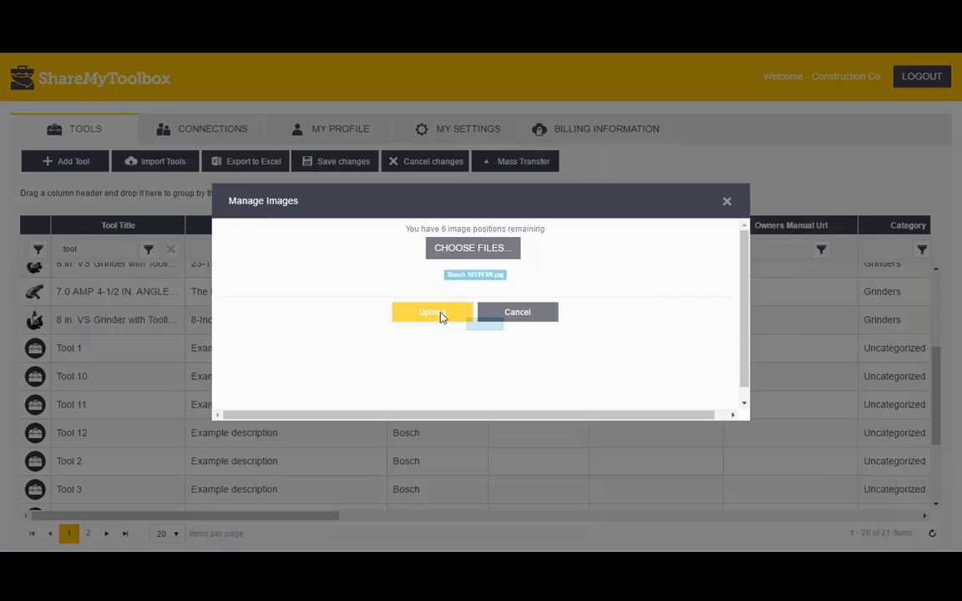
pyautogui.click(729, 202)
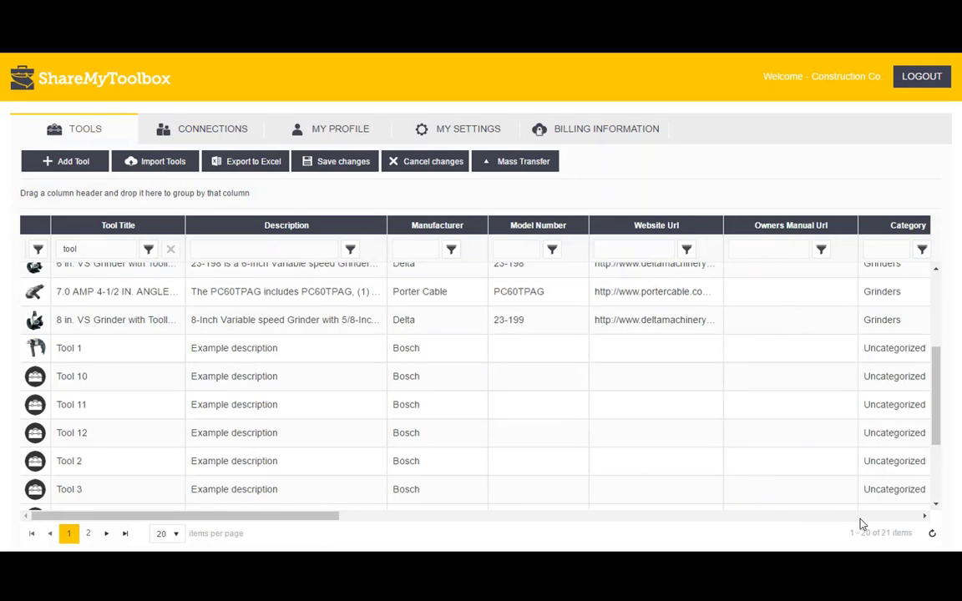
# Step: Append "fhewohfewhf" to Tool 1's description and save the changes
pyautogui.hscroll(10, 863, 520)
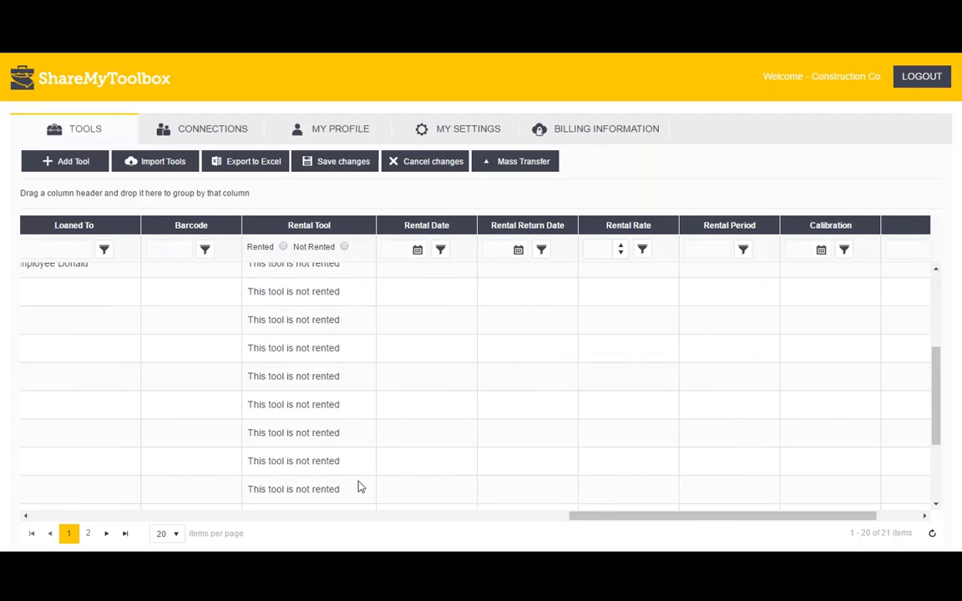
pyautogui.moveTo(606, 515); pyautogui.dragTo(412, 524)
pyautogui.scroll(2, 535, 348)
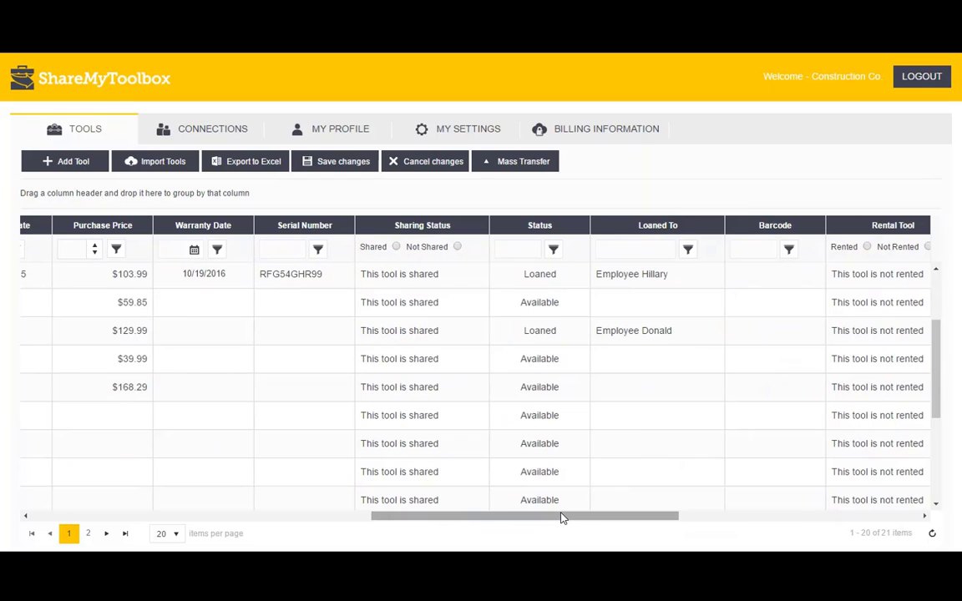
pyautogui.moveTo(562, 518); pyautogui.dragTo(138, 522)
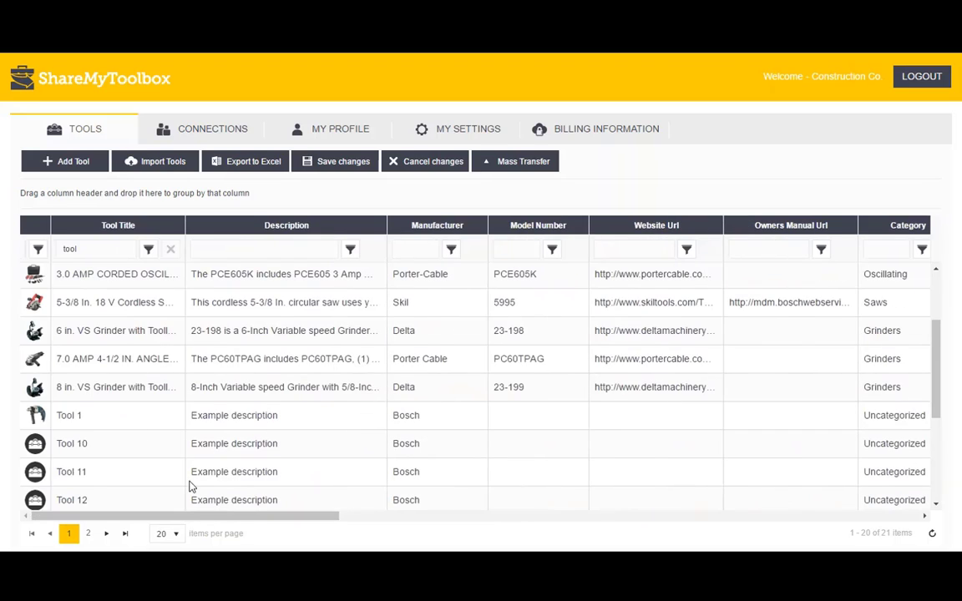
pyautogui.scroll(-1, 191, 484)
pyautogui.click(288, 347)
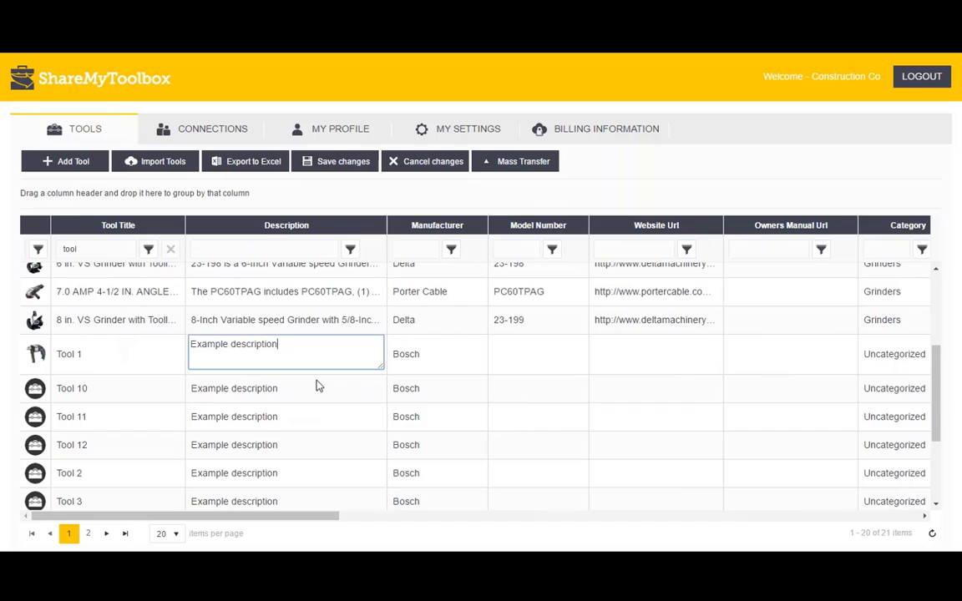
pyautogui.write('fhewohfewhf')
pyautogui.press('Tab')
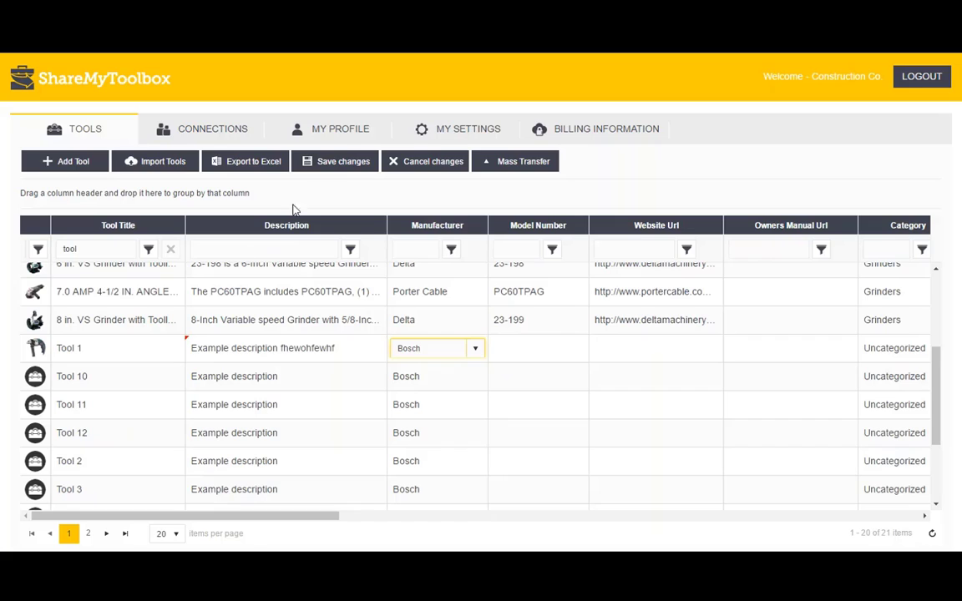
pyautogui.click(342, 164)
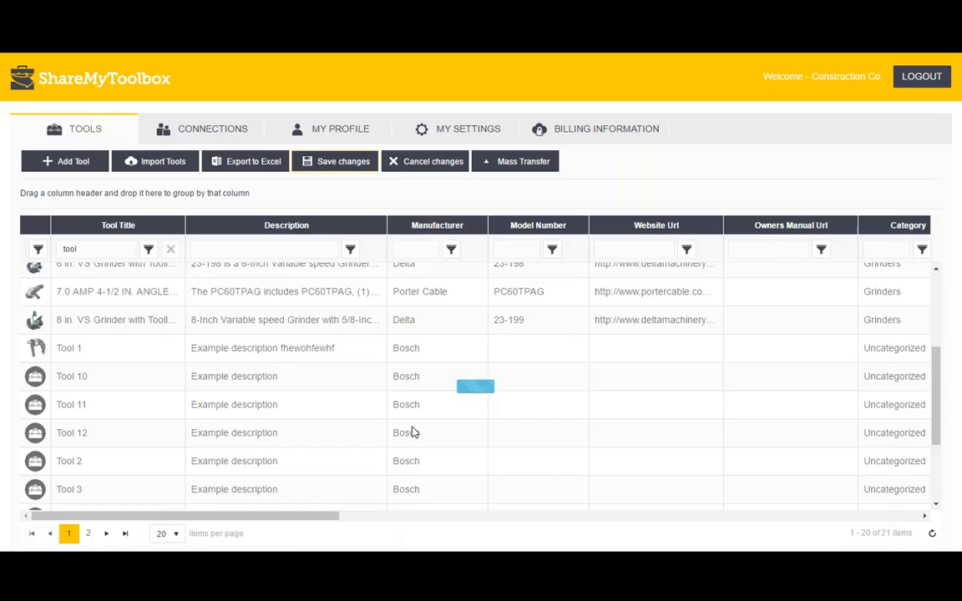